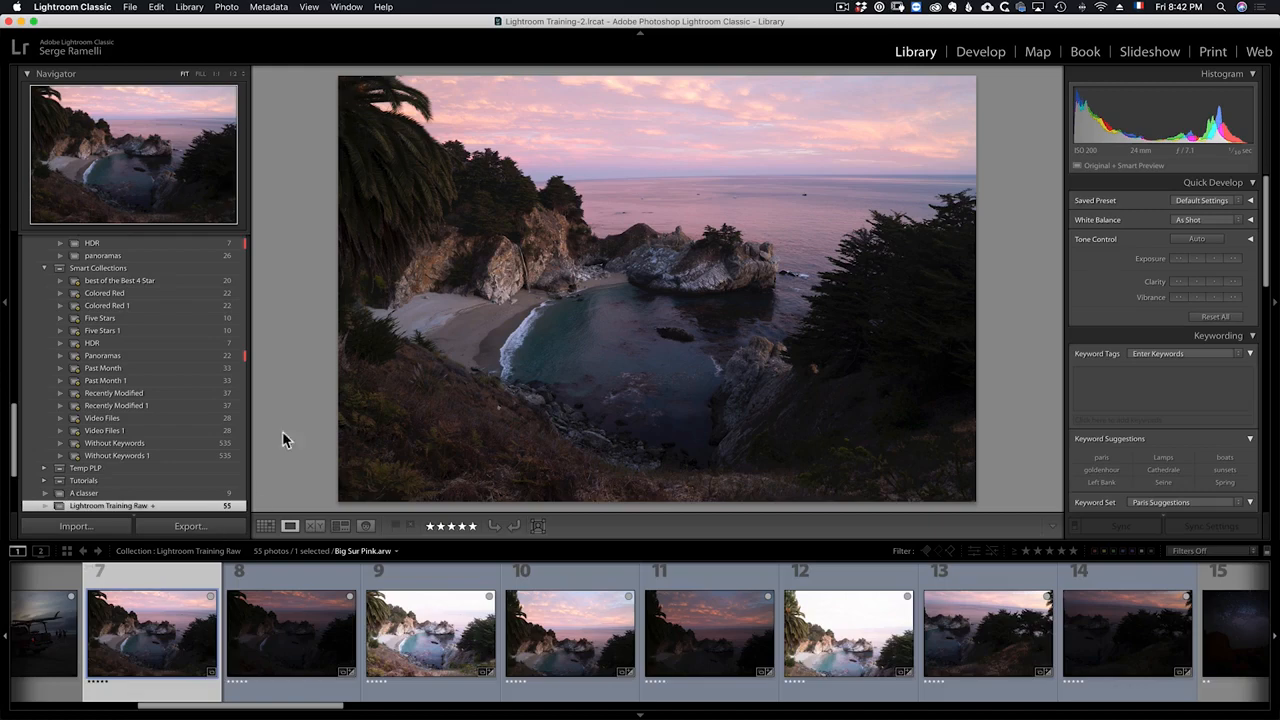
# Step: Inspect the Big Sur photo up close and preview each bracketed frame in the filmstrip
pyautogui.click(514, 254)
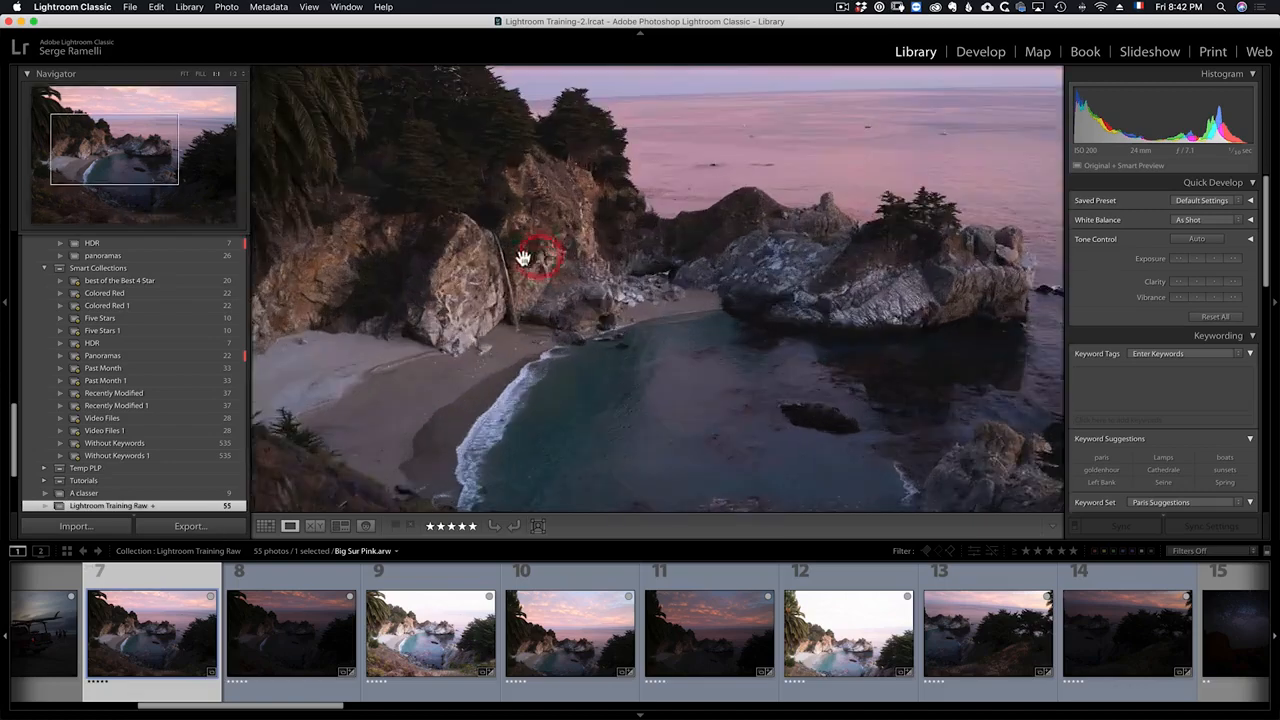
pyautogui.click(509, 309)
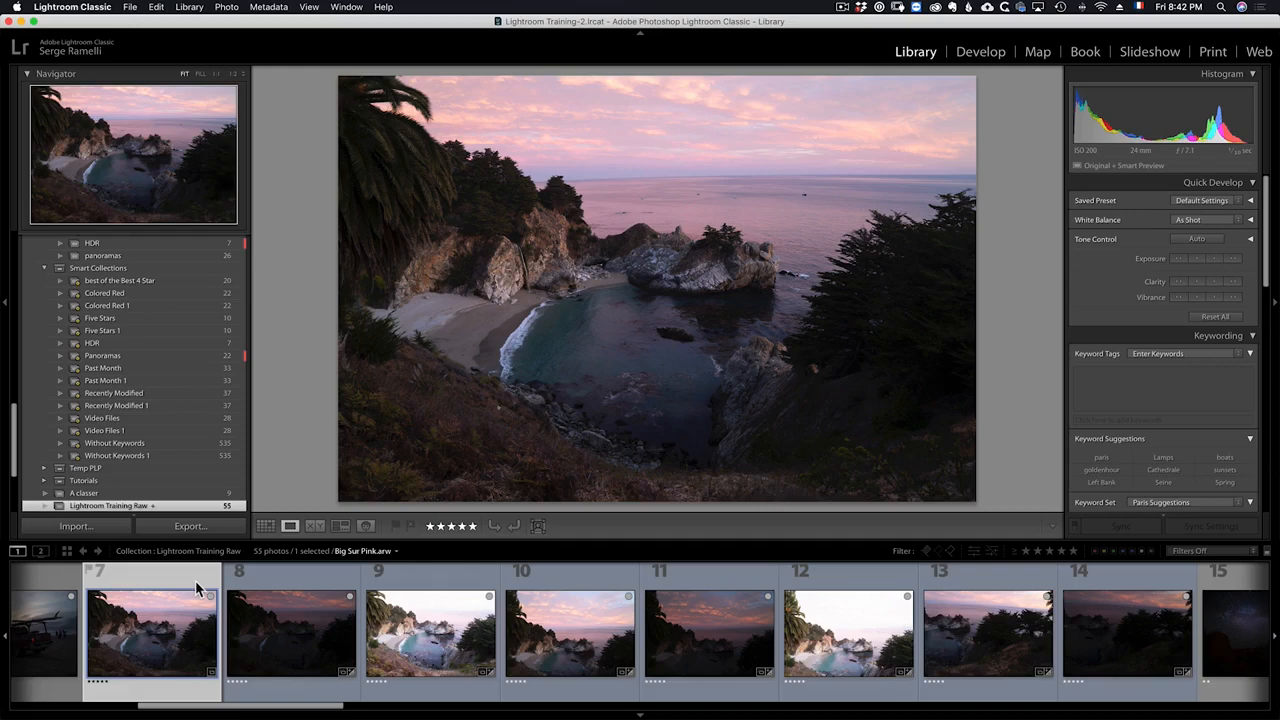
pyautogui.click(262, 582)
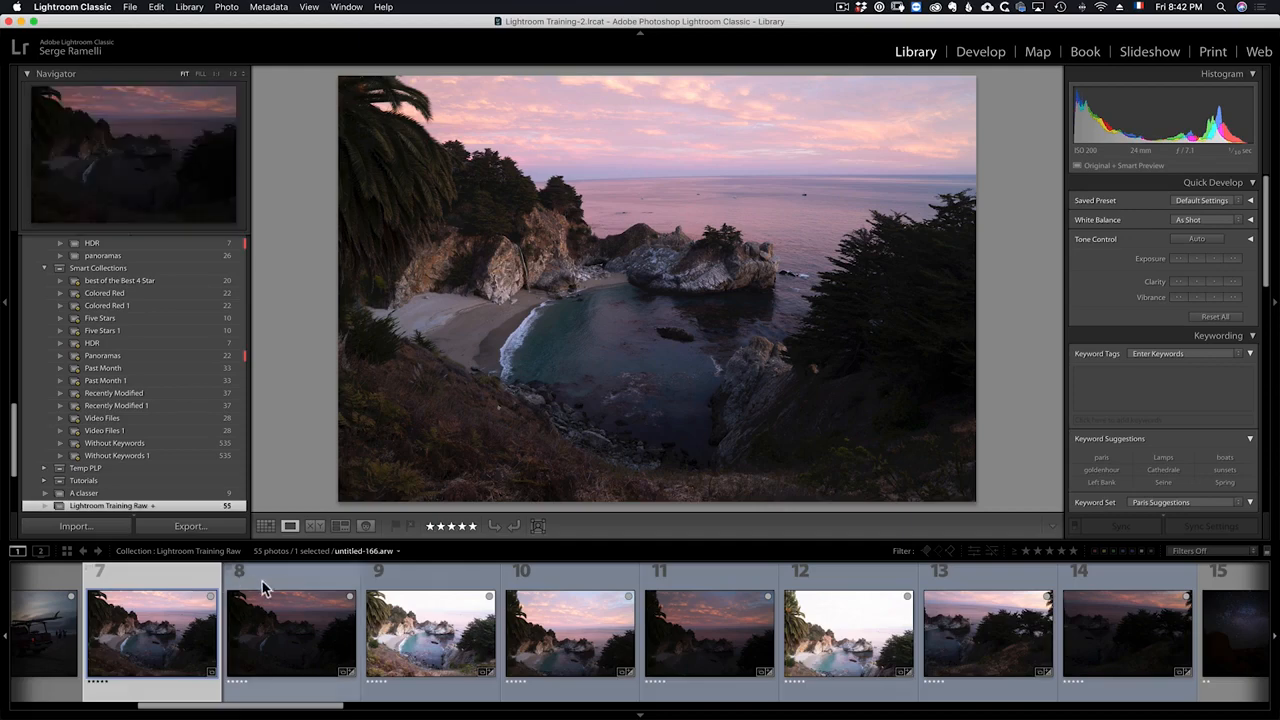
pyautogui.click(464, 585)
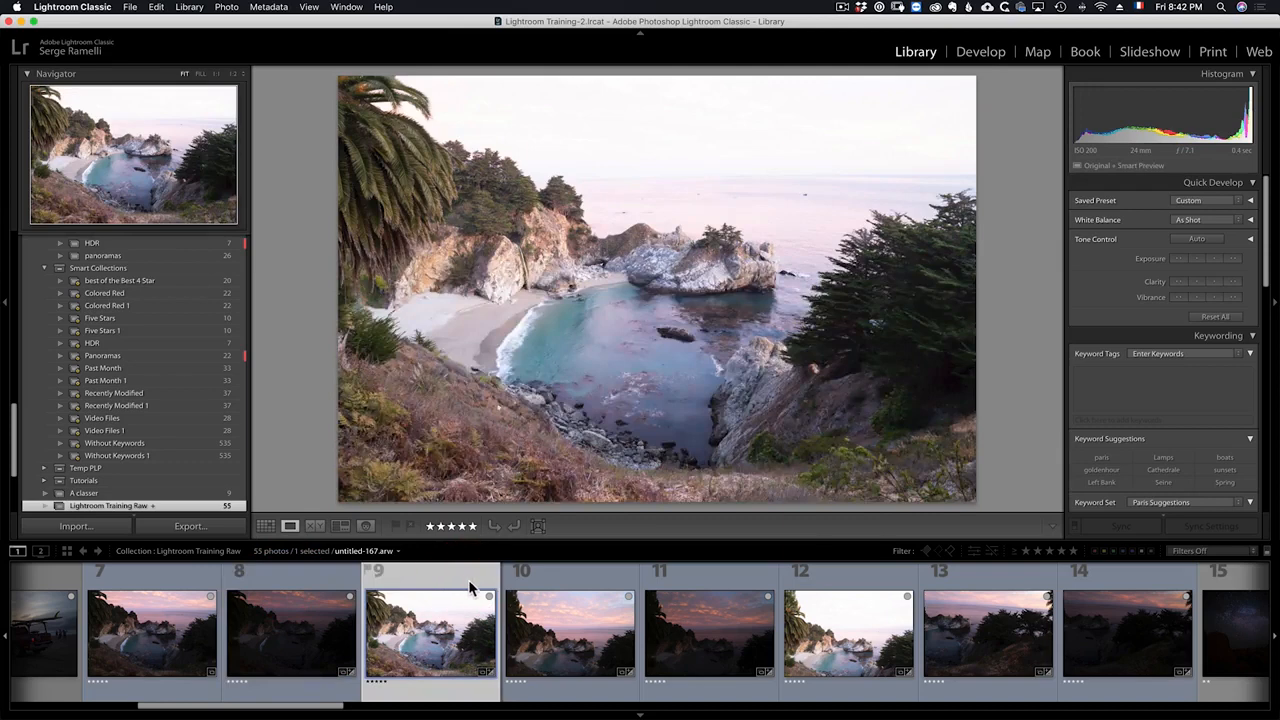
pyautogui.click(556, 580)
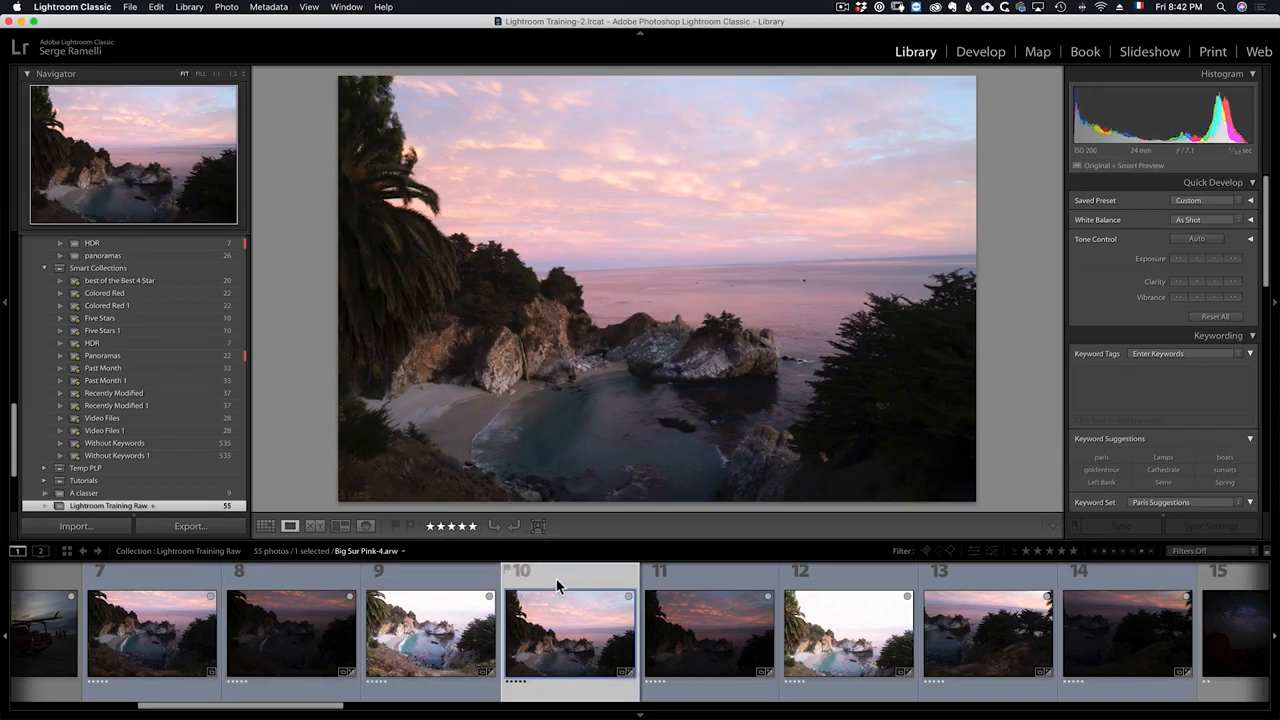
pyautogui.click(662, 585)
pyautogui.click(867, 586)
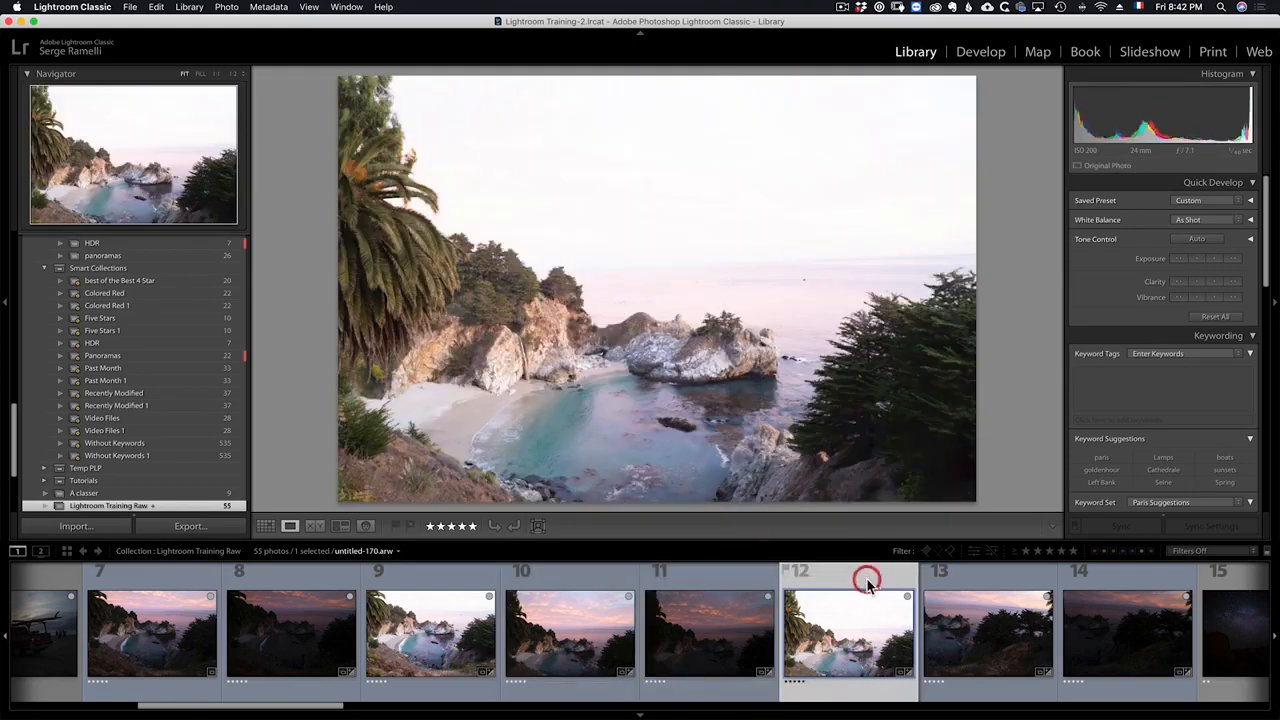
pyautogui.click(965, 575)
pyautogui.click(523, 581)
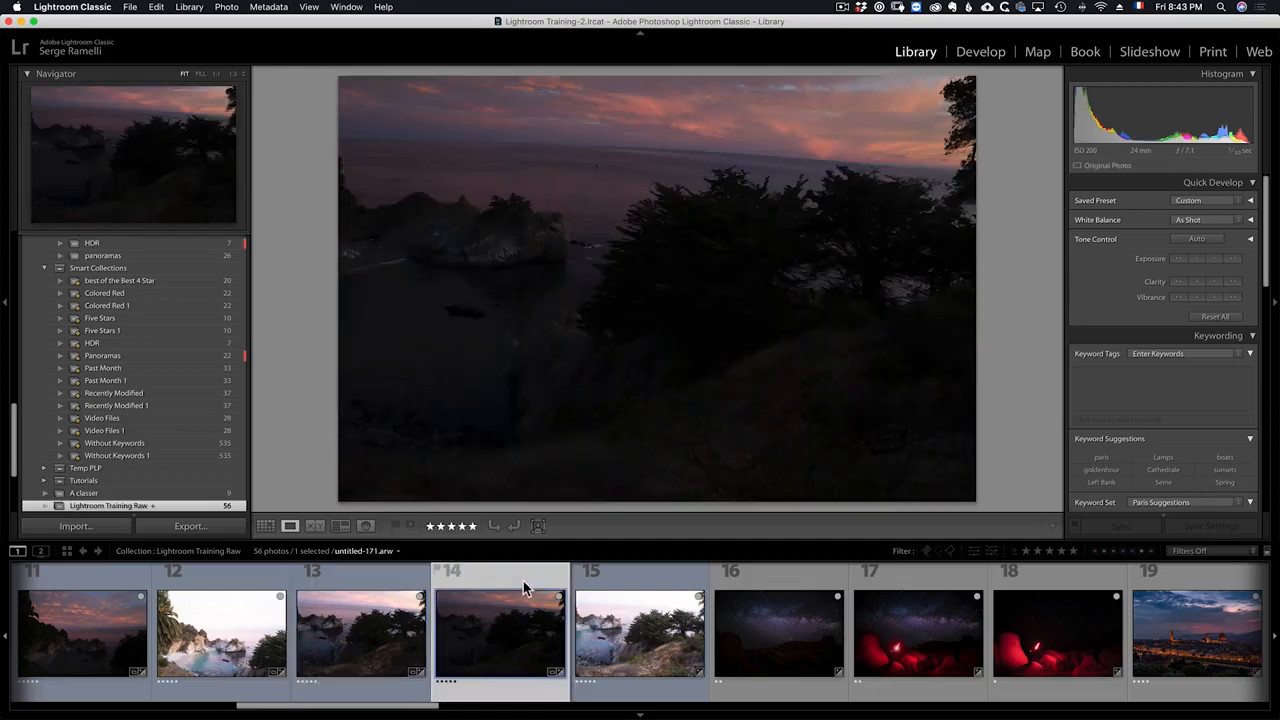
pyautogui.click(637, 587)
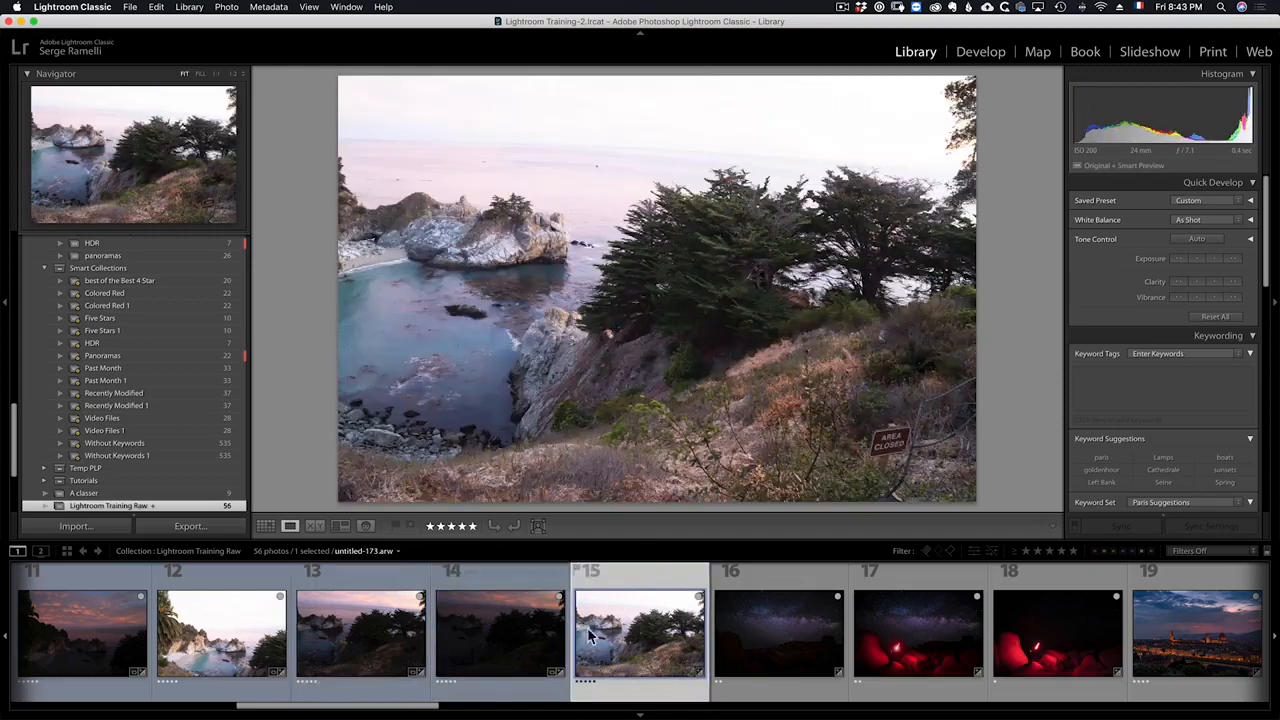
pyautogui.moveTo(437, 708); pyautogui.dragTo(330, 711)
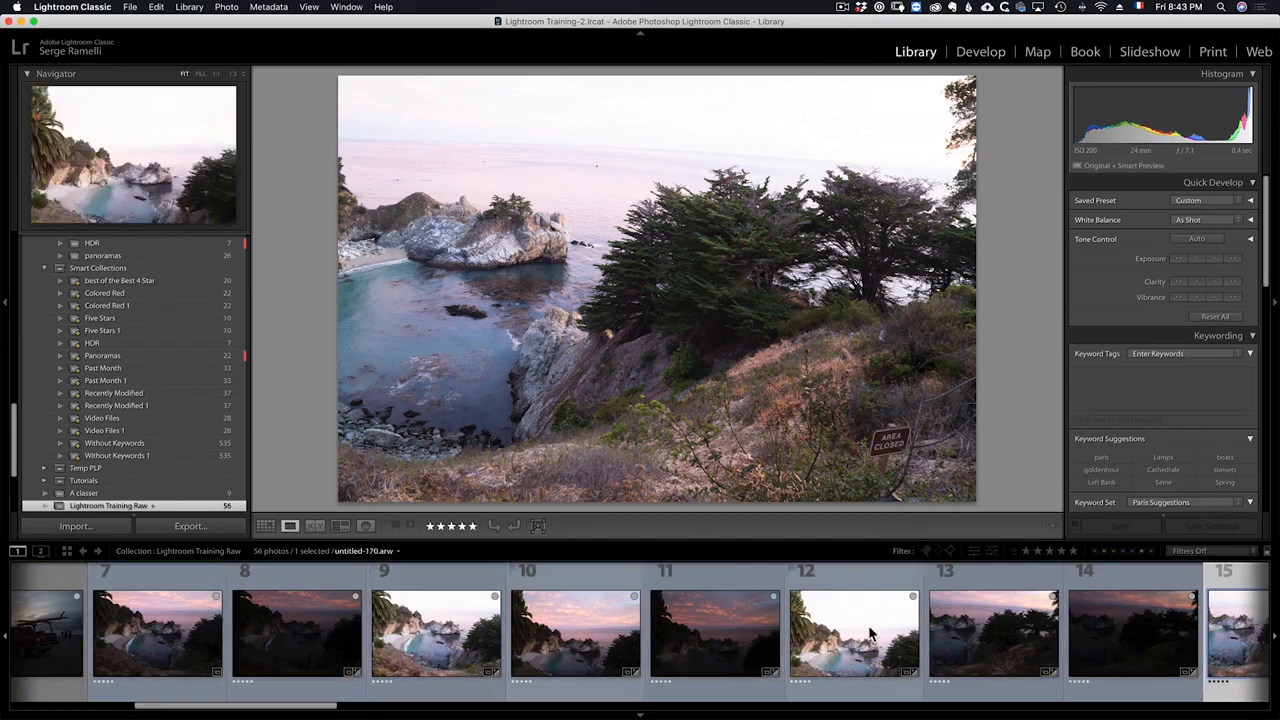
# Step: Select the nine bracketed frames and start an HDR Panorama photo merge
pyautogui.click(198, 638)
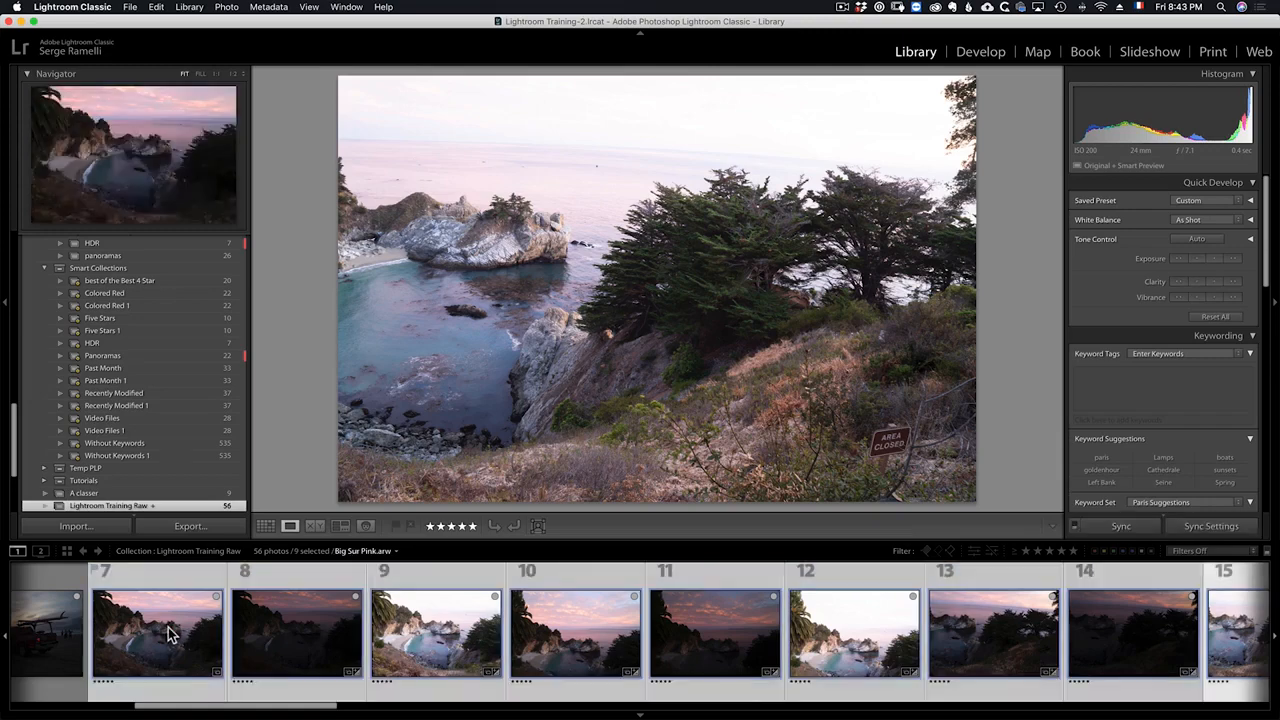
pyautogui.rightClick(296, 580)
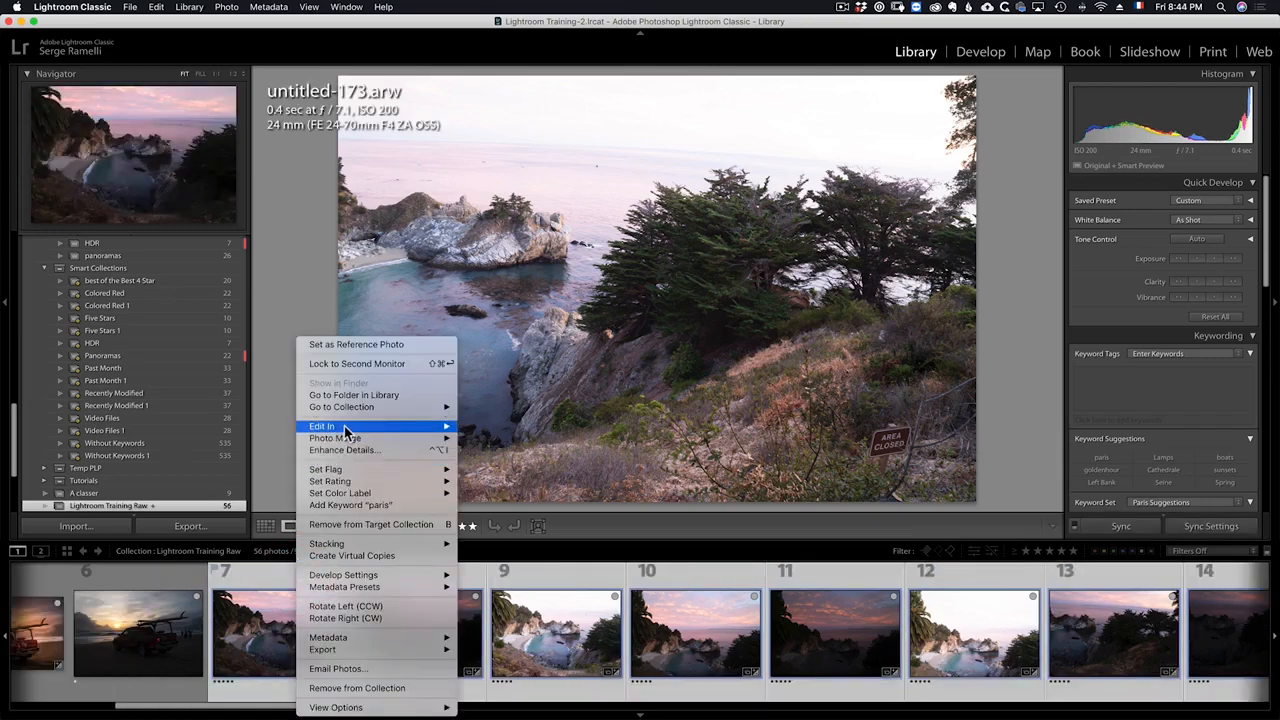
pyautogui.moveTo(360, 442)
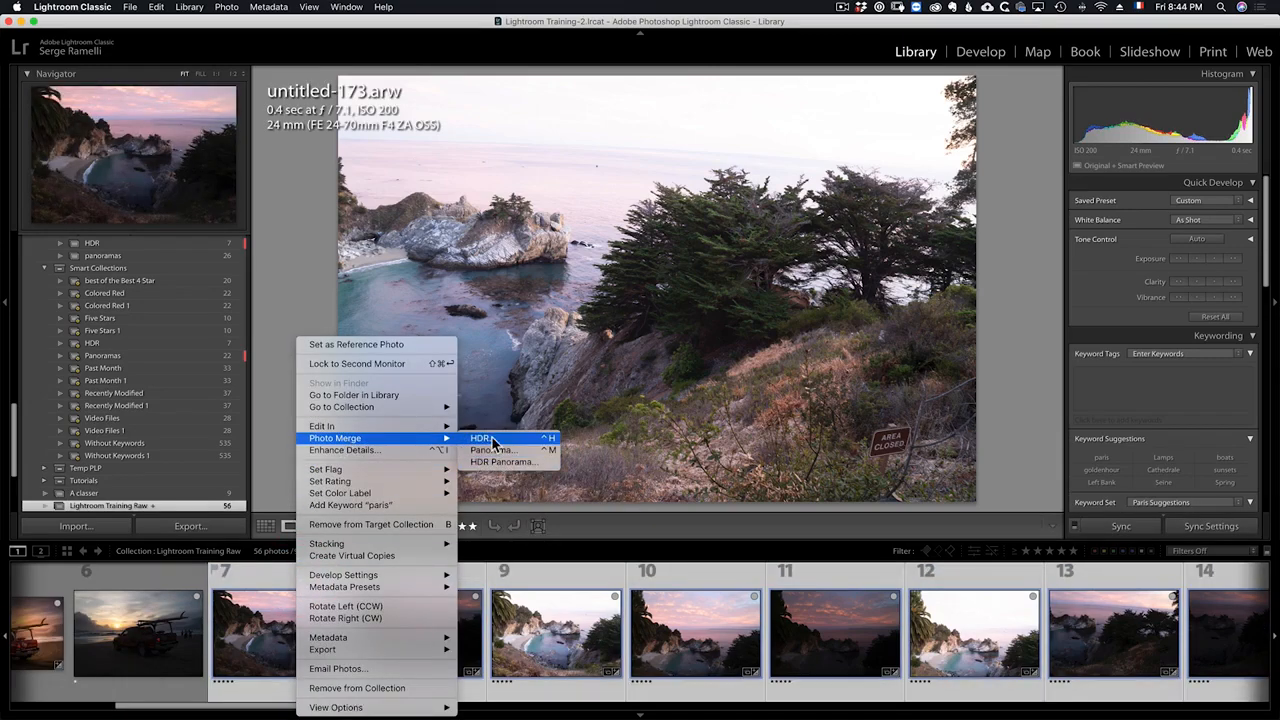
pyautogui.click(537, 462)
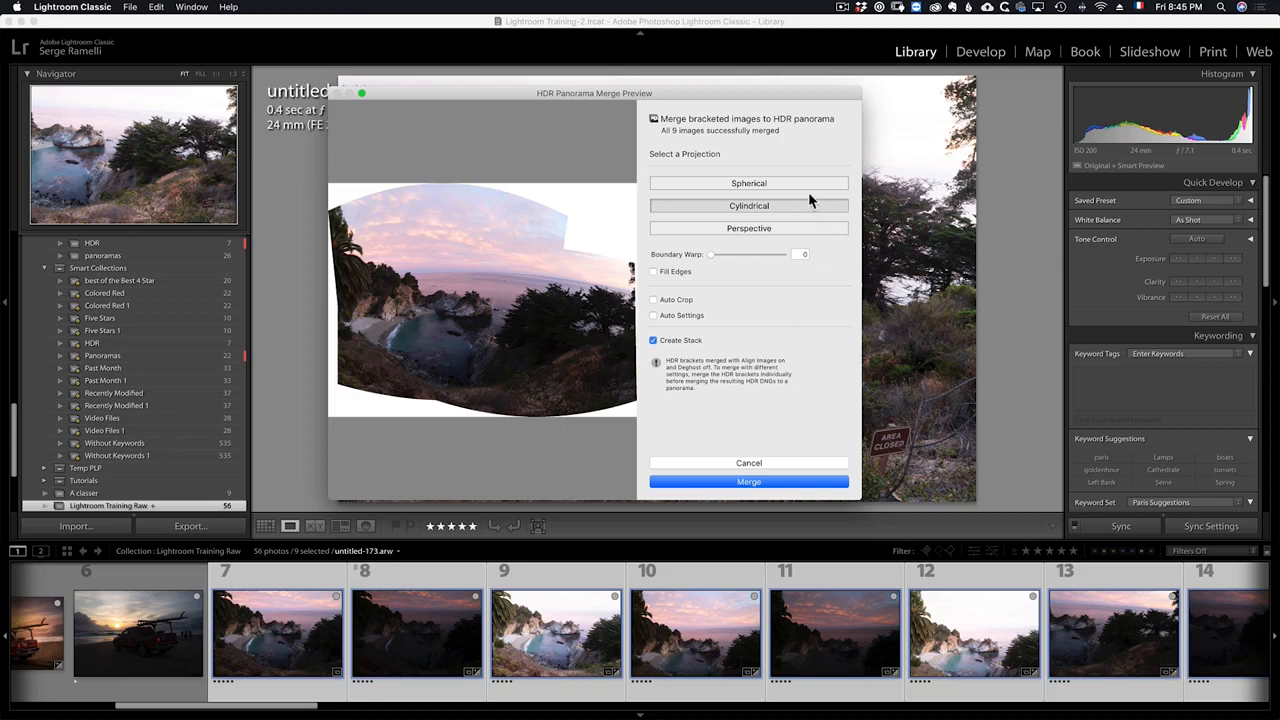
# Step: Compare the Spherical, Cylindrical and Perspective projections, settling on Perspective
pyautogui.click(762, 185)
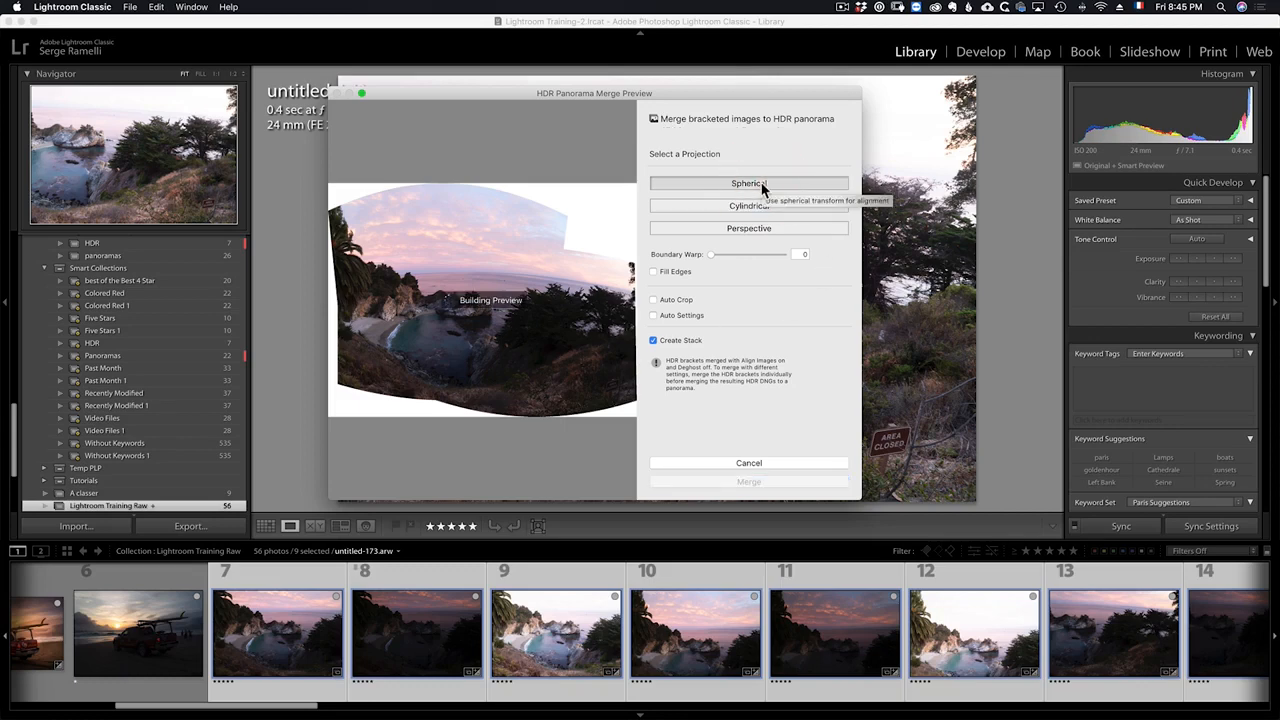
pyautogui.click(766, 207)
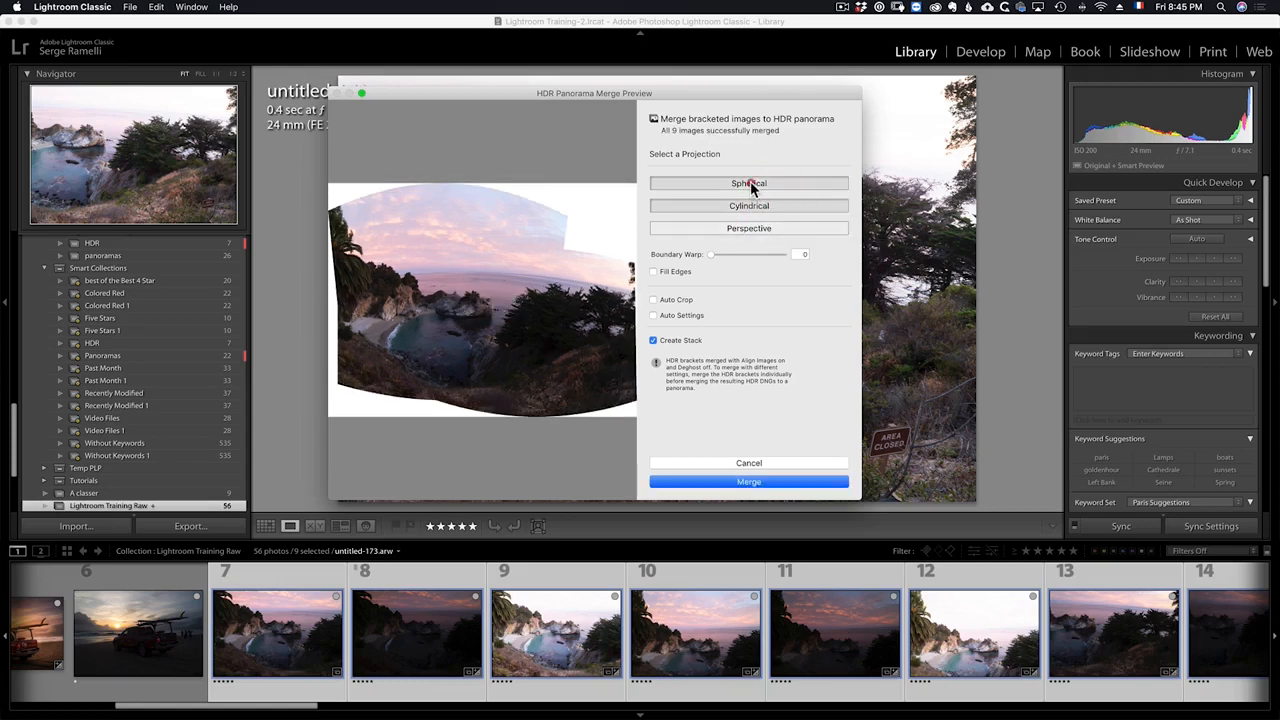
pyautogui.click(745, 183)
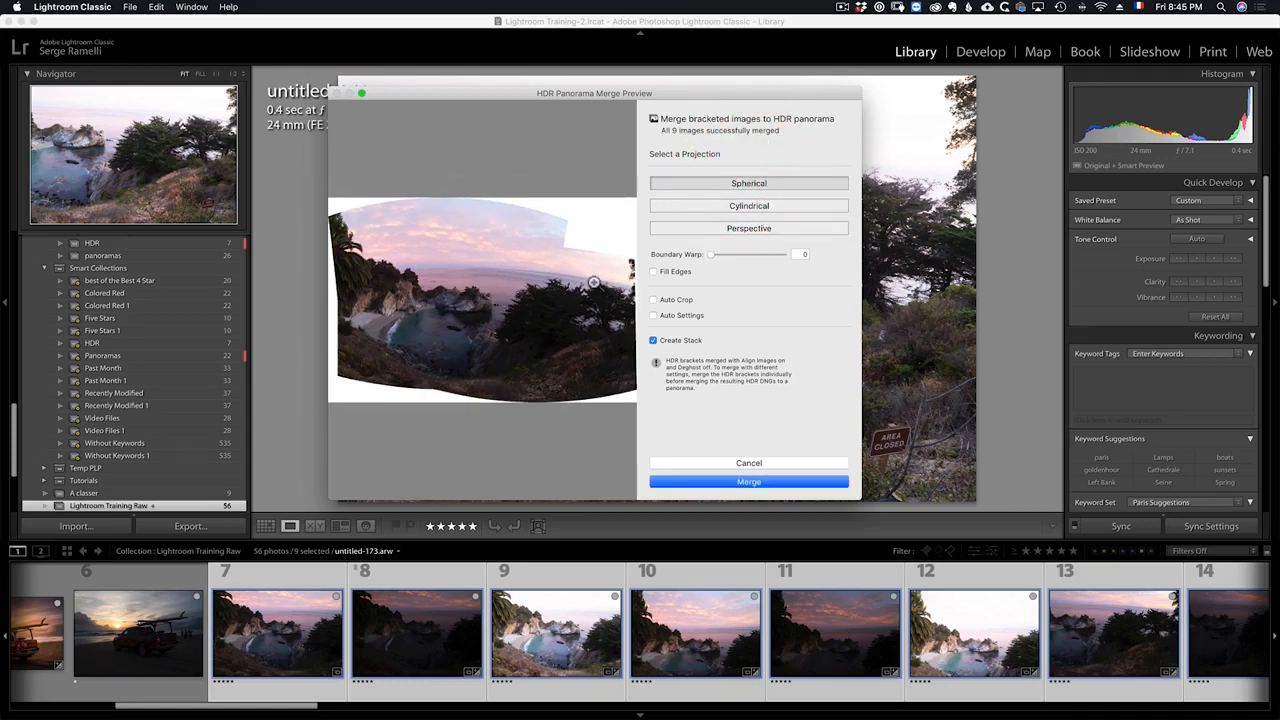
pyautogui.click(745, 206)
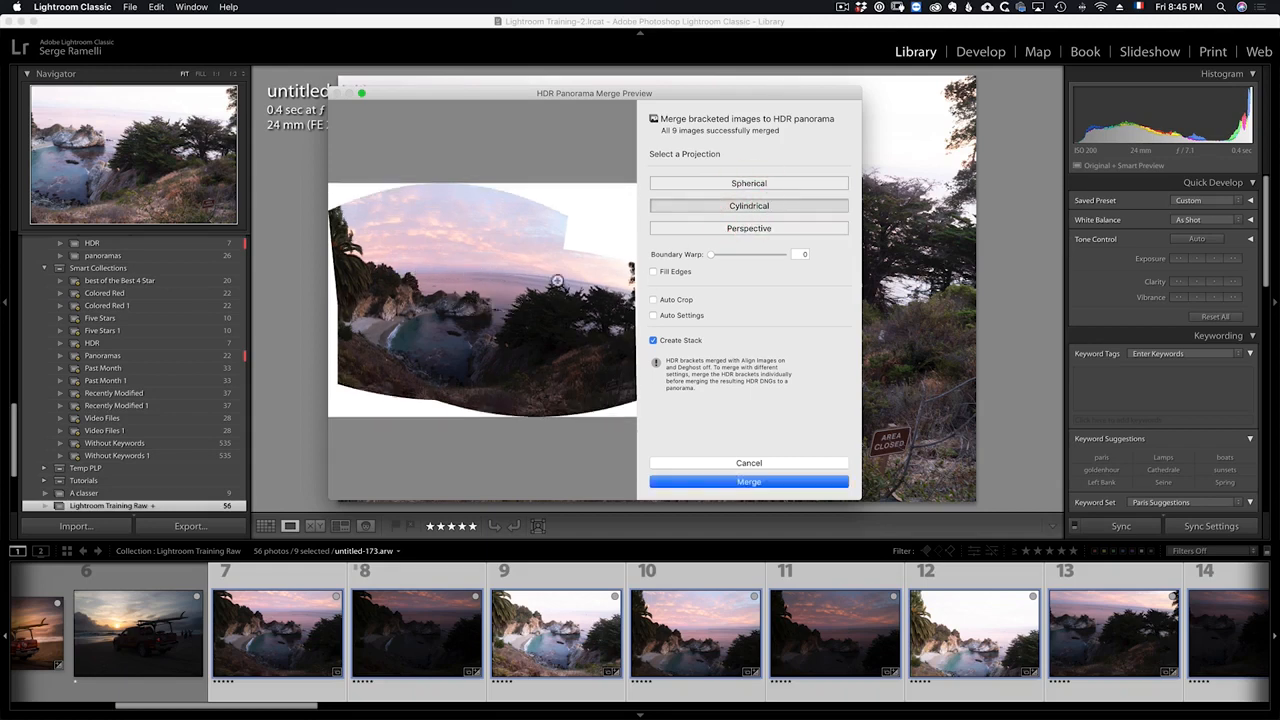
pyautogui.click(731, 228)
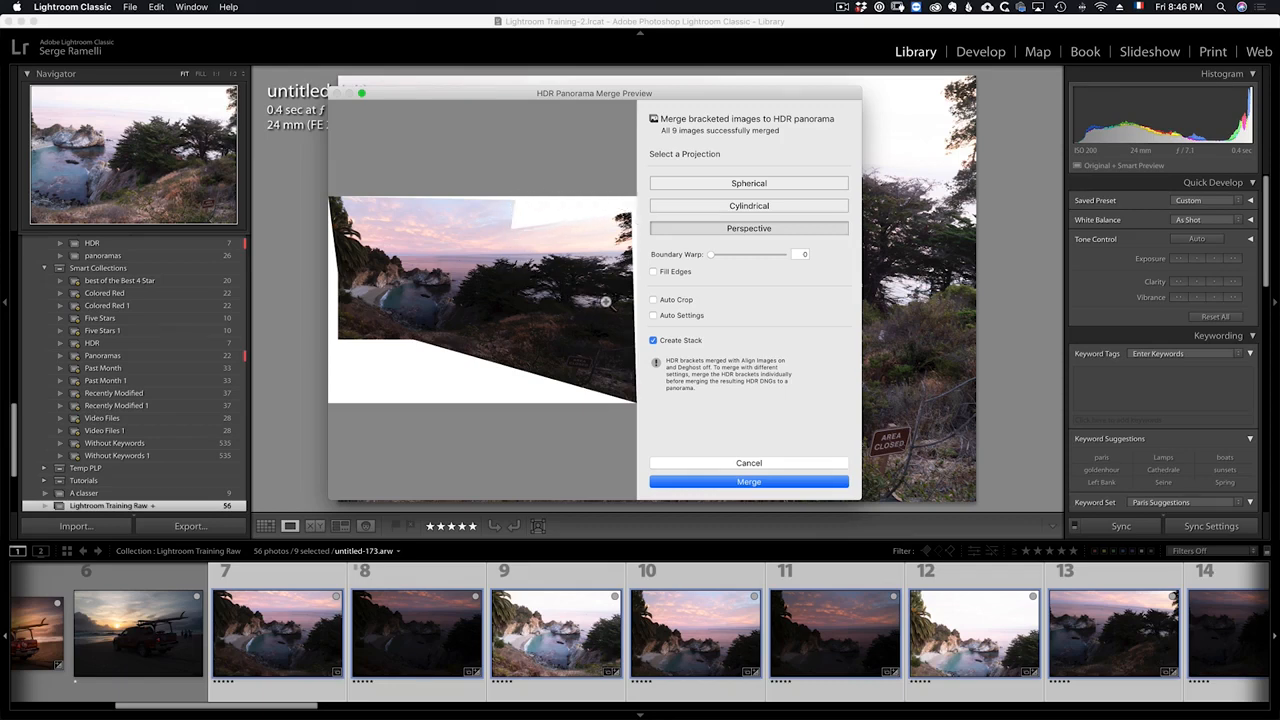
# Step: Enable Fill Edges and merge the HDR panorama
pyautogui.click(679, 276)
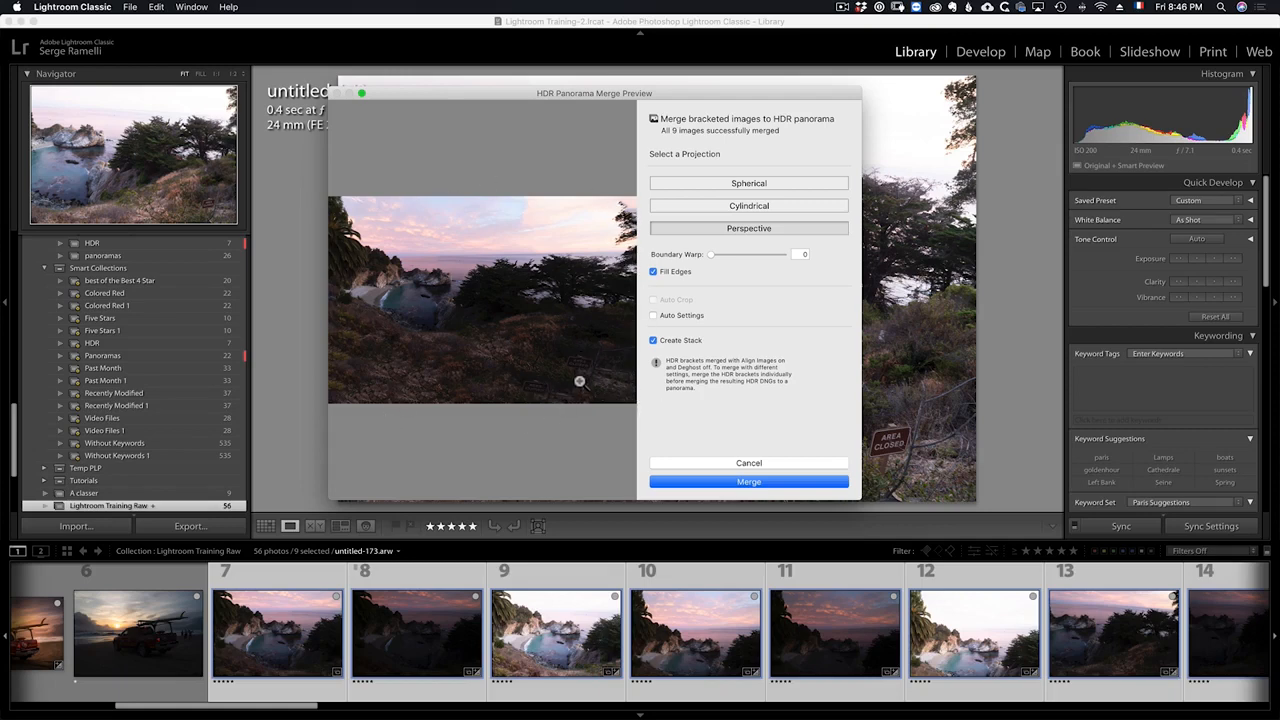
pyautogui.click(758, 482)
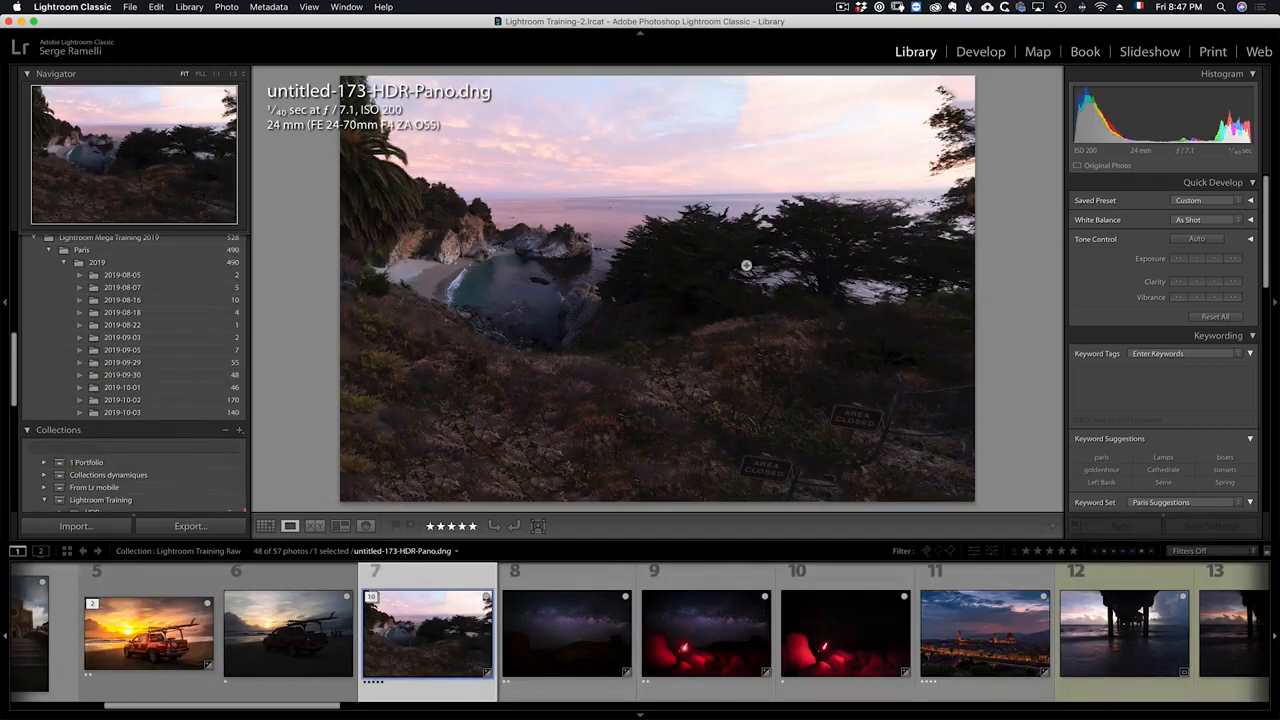
# Step: Hide the side panel, enlarge the filmstrip and inspect the merged panorama up close
pyautogui.click(5, 302)
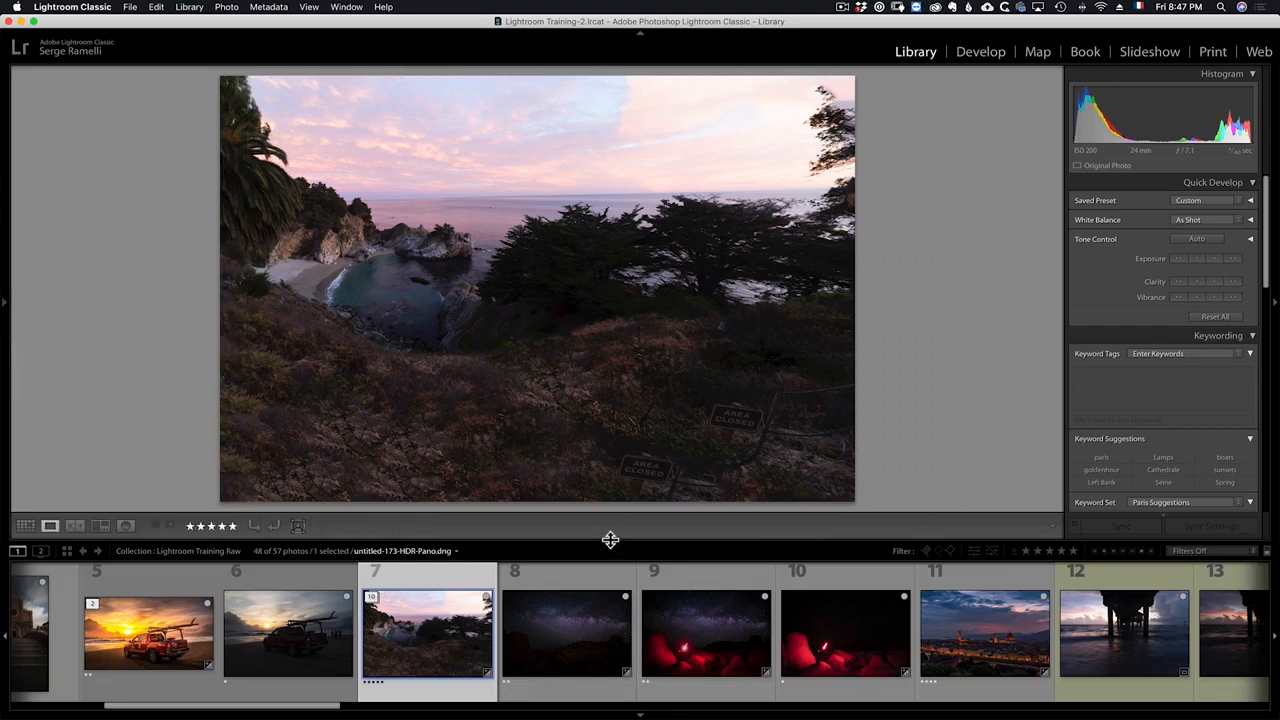
pyautogui.moveTo(610, 540); pyautogui.dragTo(606, 614)
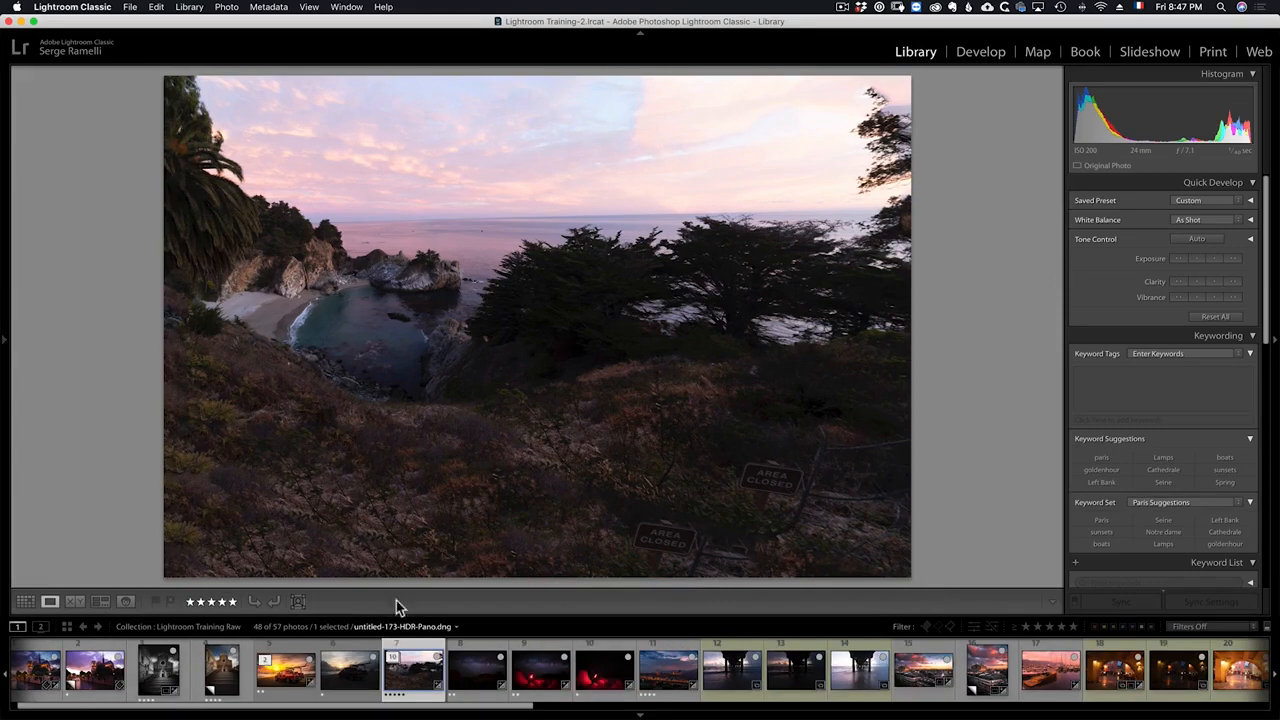
pyautogui.click(669, 540)
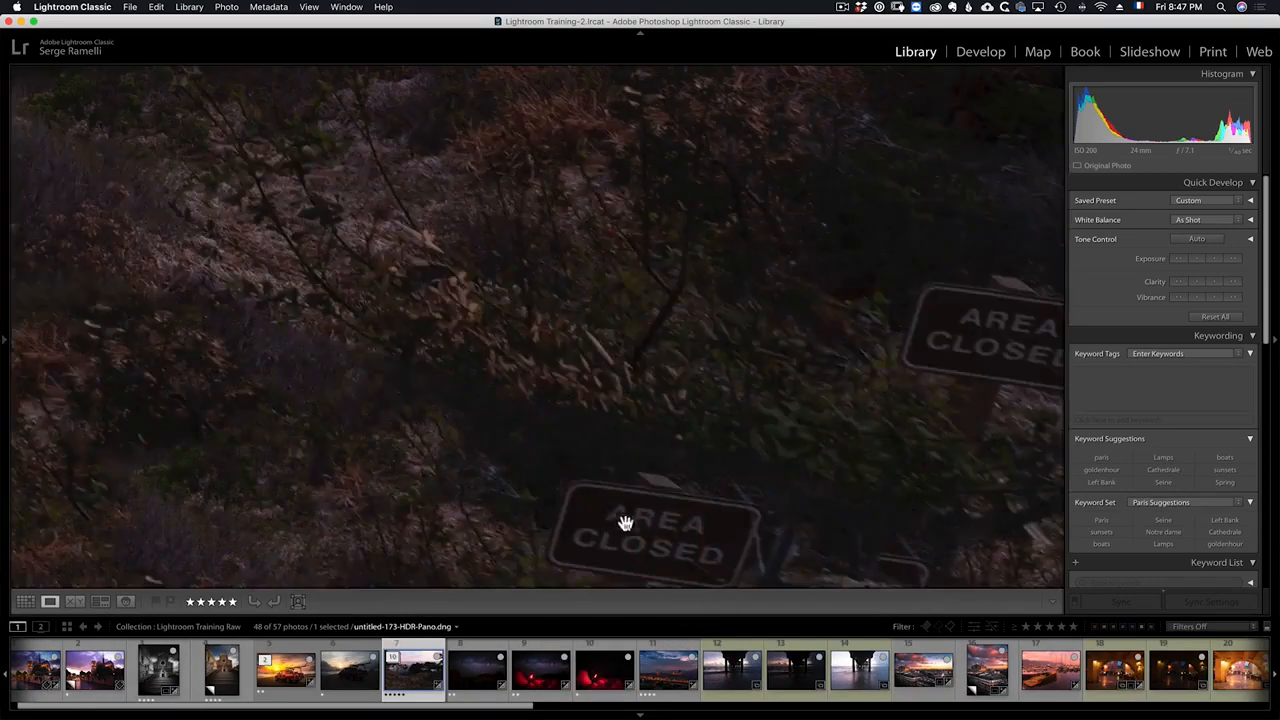
pyautogui.click(880, 423)
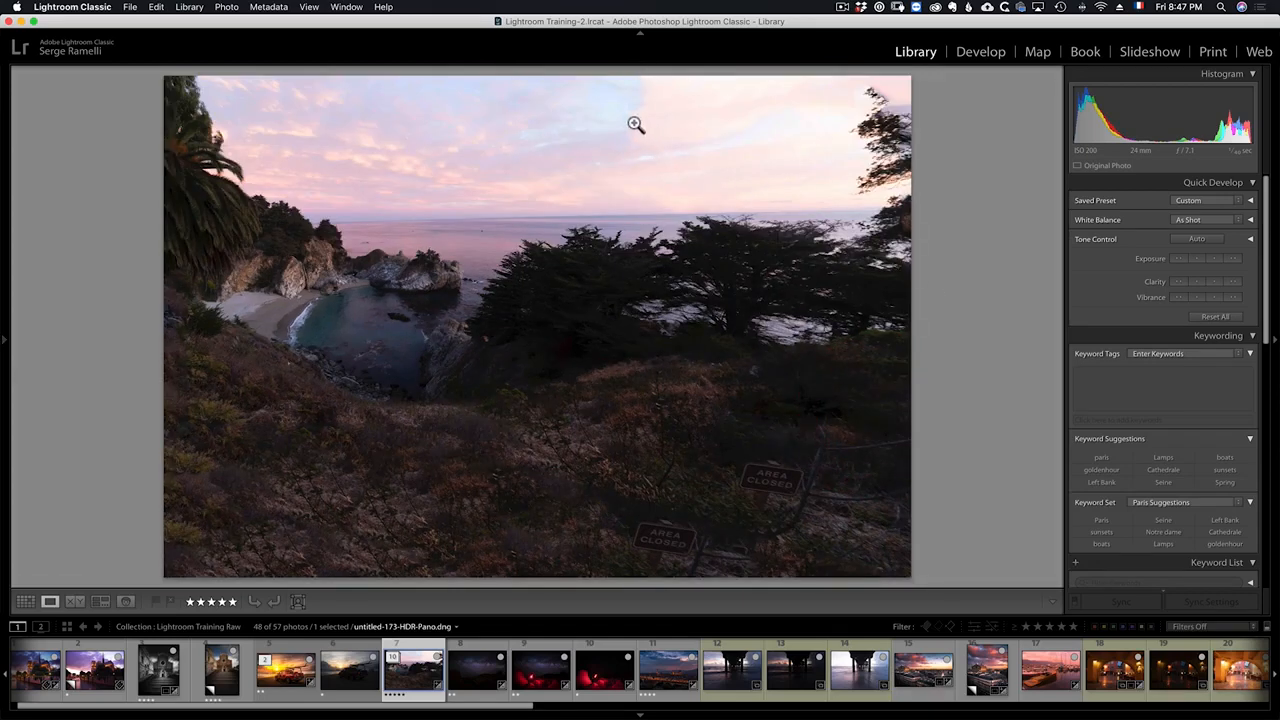
# Step: Open the Crop tool in Develop and pull the crop corner inward to trim the panorama
pyautogui.click(980, 52)
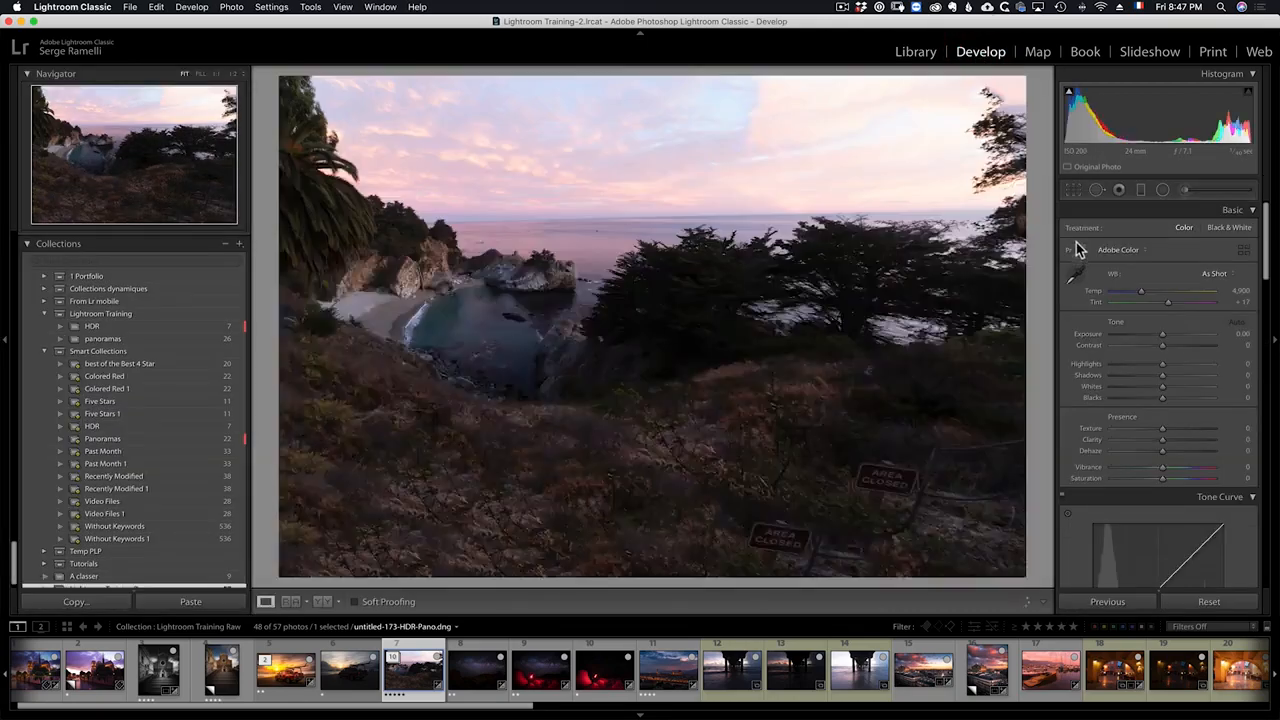
pyautogui.click(1073, 190)
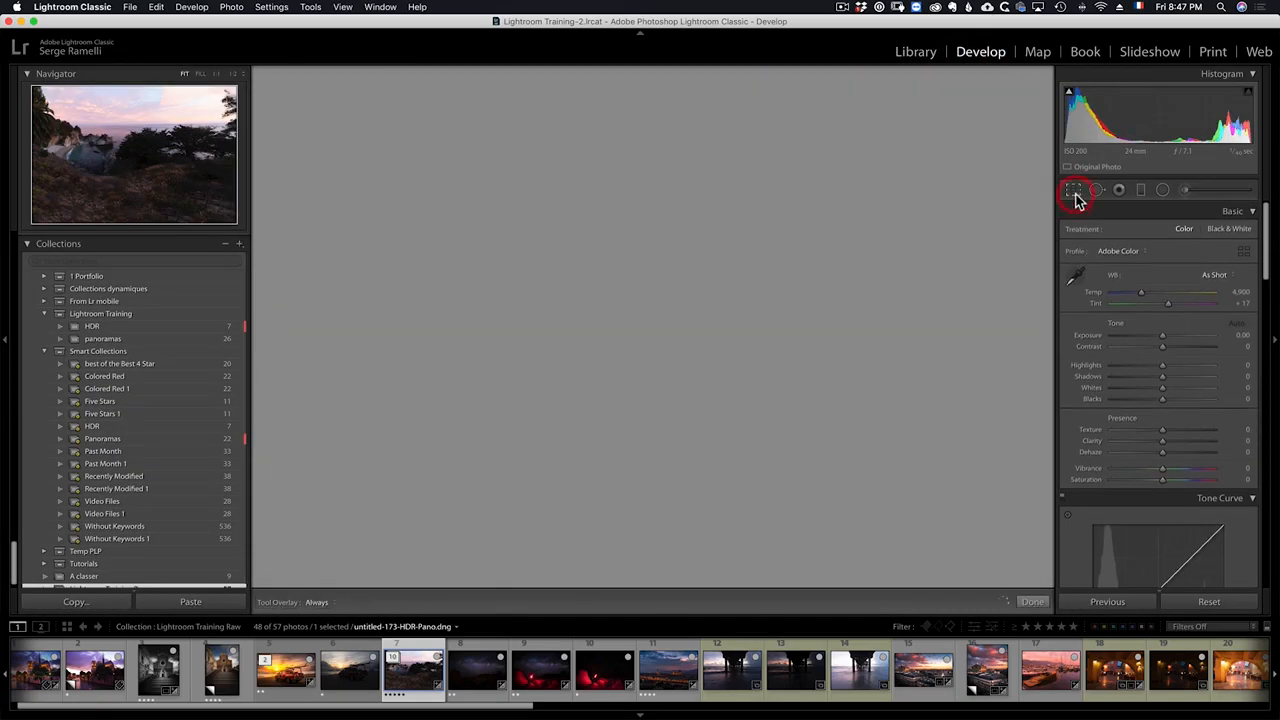
pyautogui.moveTo(1027, 571); pyautogui.dragTo(949, 512)
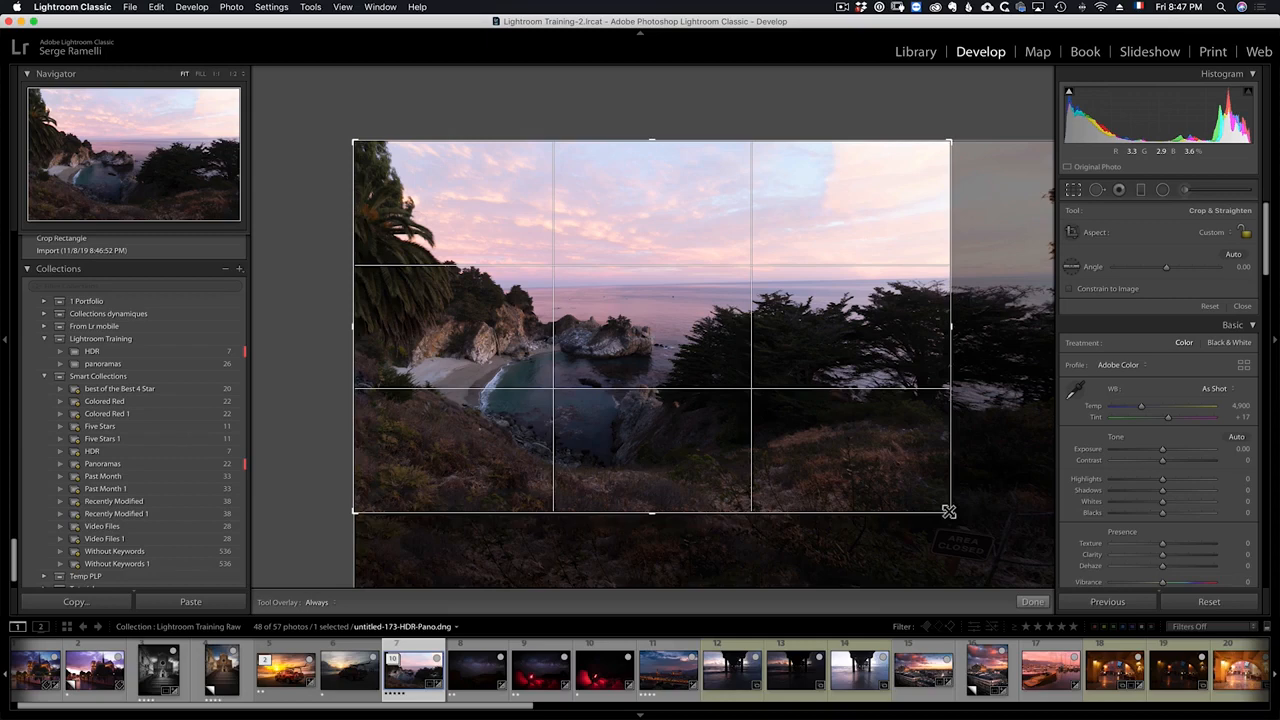
pyautogui.moveTo(947, 510); pyautogui.dragTo(968, 530)
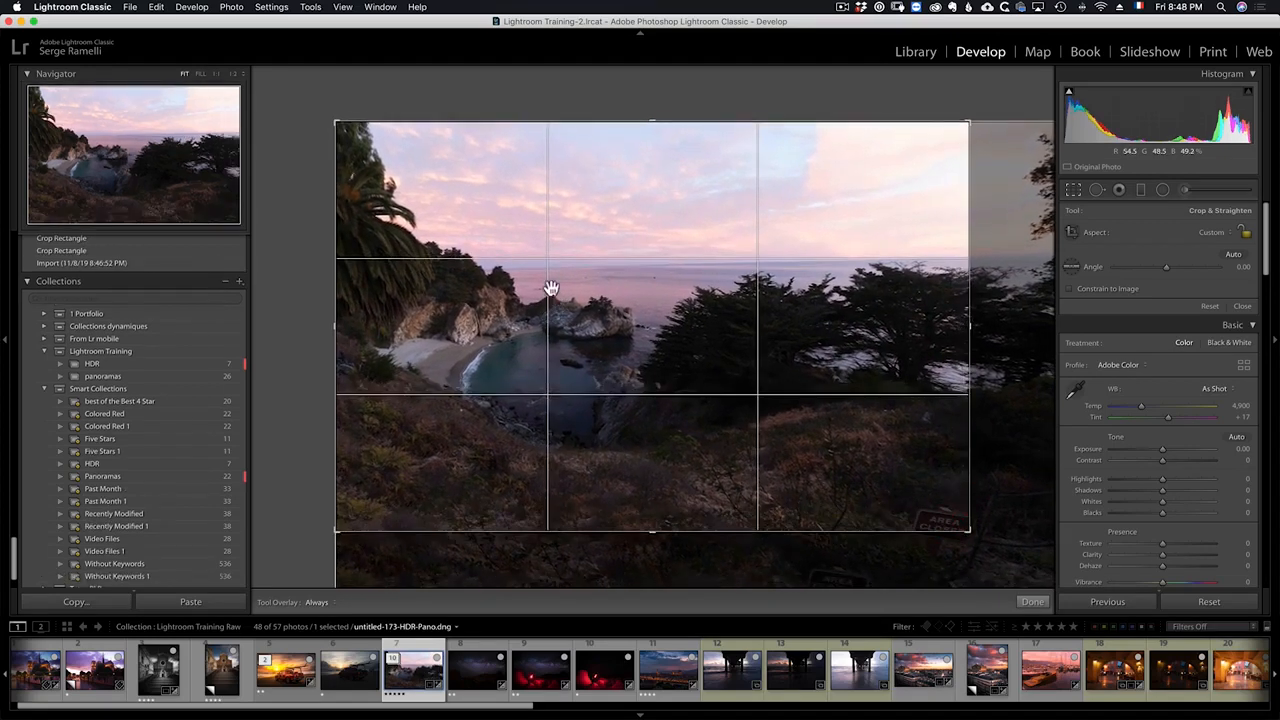
# Step: Straighten the horizon with the angle tool to a 1.60 angle
pyautogui.click(1071, 267)
pyautogui.moveTo(786, 256); pyautogui.dragTo(818, 257)
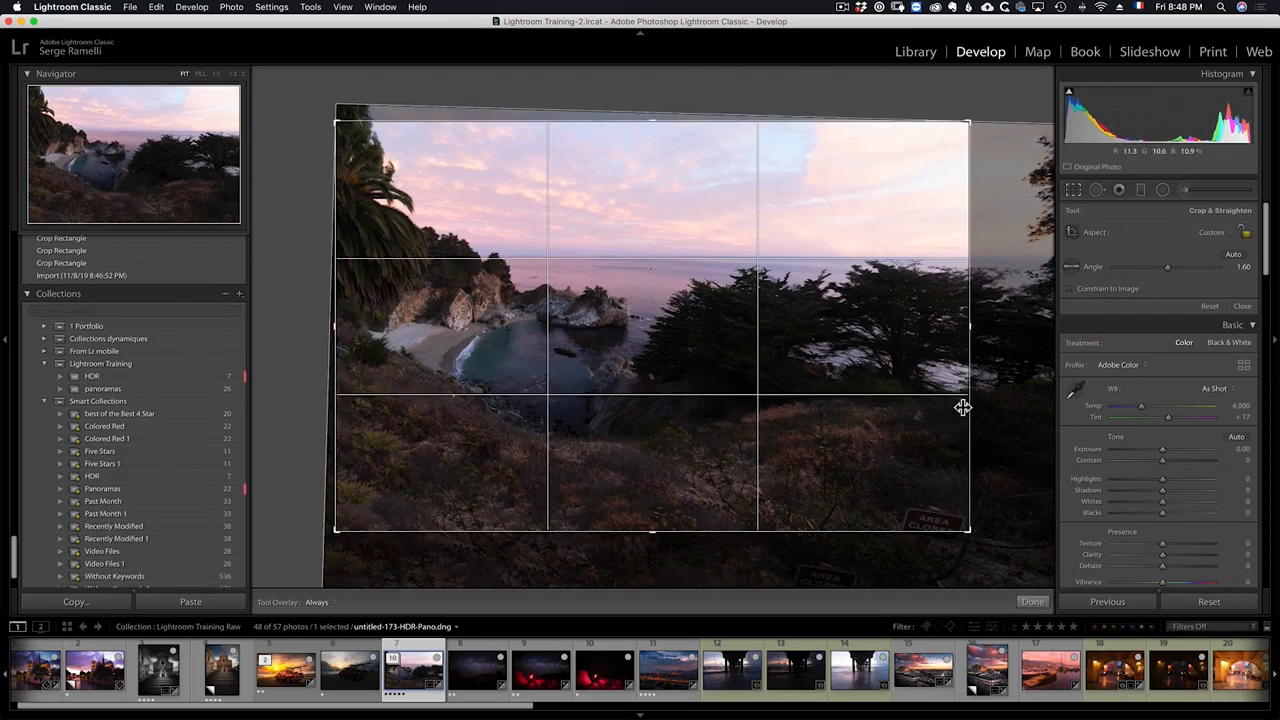
# Step: Refine the crop edges and position over the scene, then apply the crop
pyautogui.moveTo(969, 531)
pyautogui.mouseDown()
pyautogui.moveTo(943, 517)
pyautogui.moveTo(1000, 507)
pyautogui.moveTo(969, 506)
pyautogui.mouseUp()
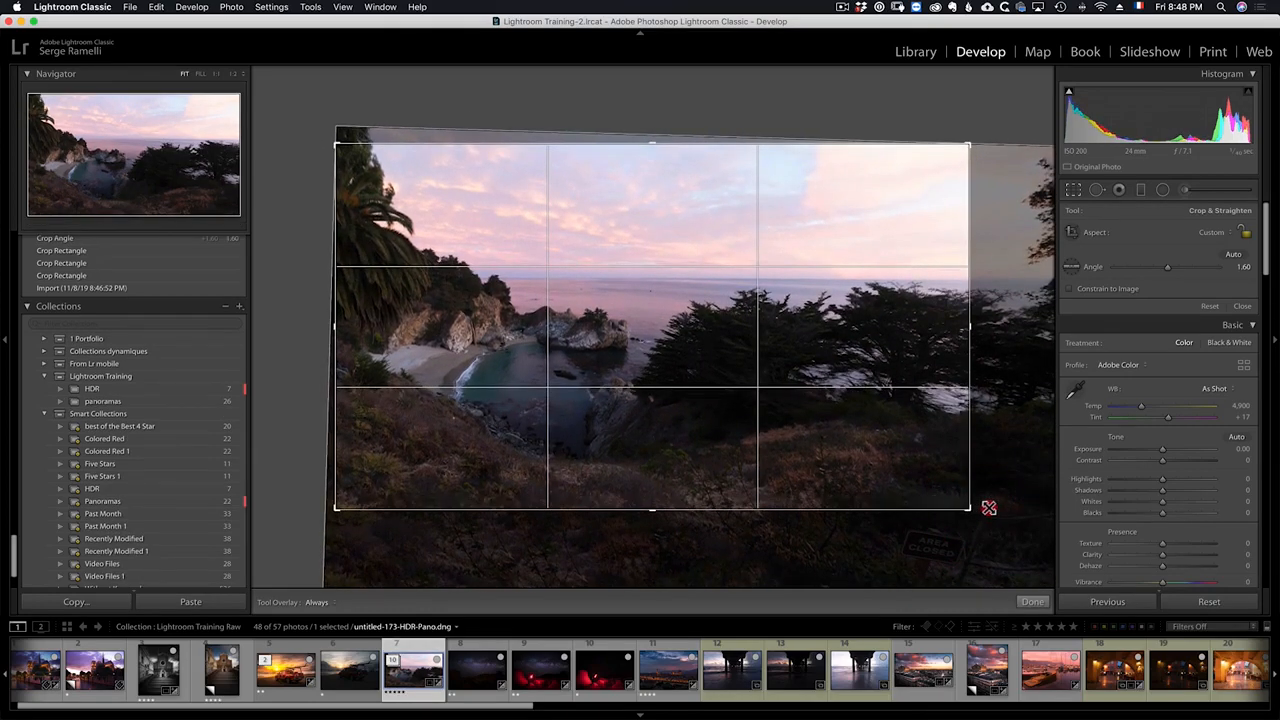
pyautogui.moveTo(803, 337); pyautogui.dragTo(795, 332)
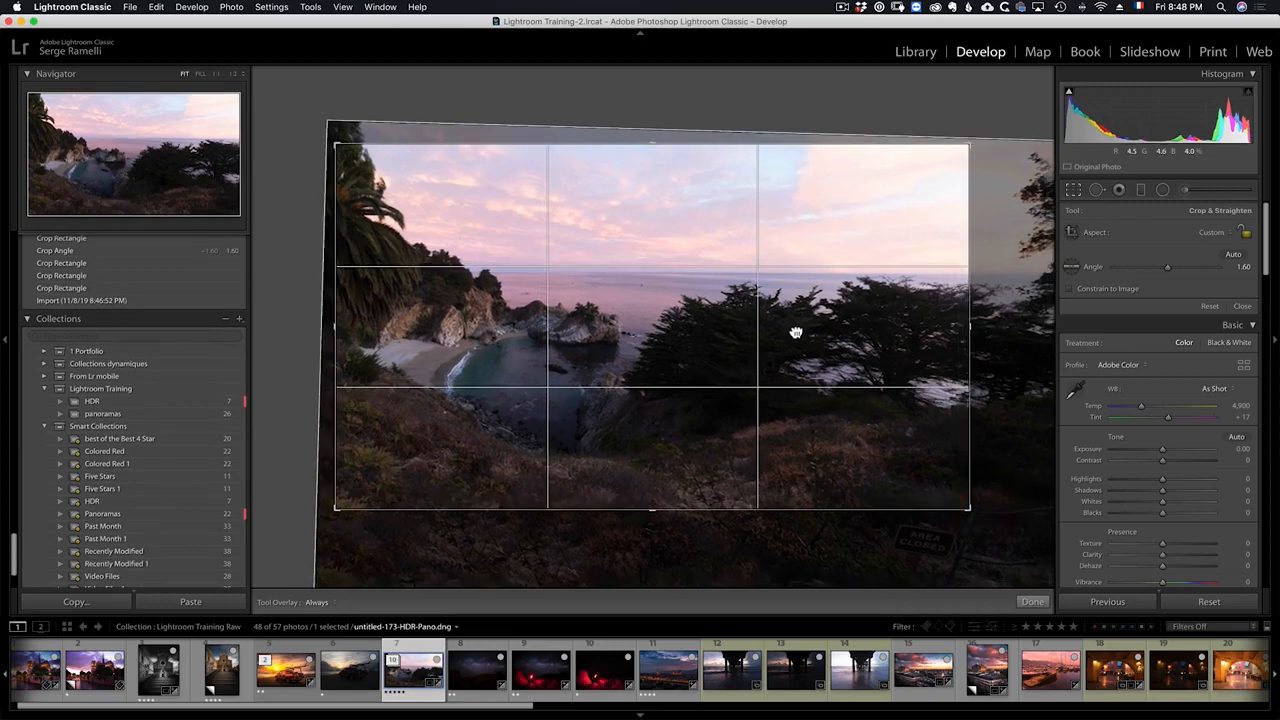
pyautogui.moveTo(967, 322)
pyautogui.mouseDown()
pyautogui.moveTo(1006, 323)
pyautogui.moveTo(977, 329)
pyautogui.mouseUp()
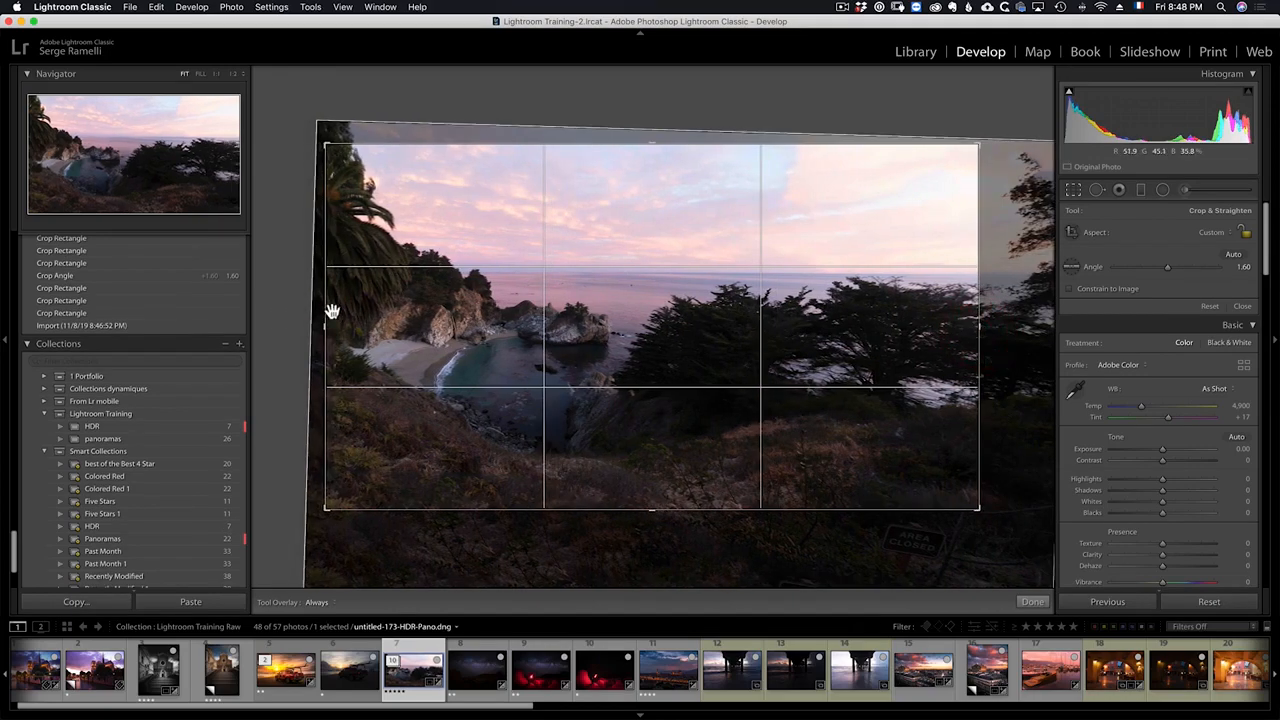
pyautogui.moveTo(326, 320); pyautogui.dragTo(323, 320)
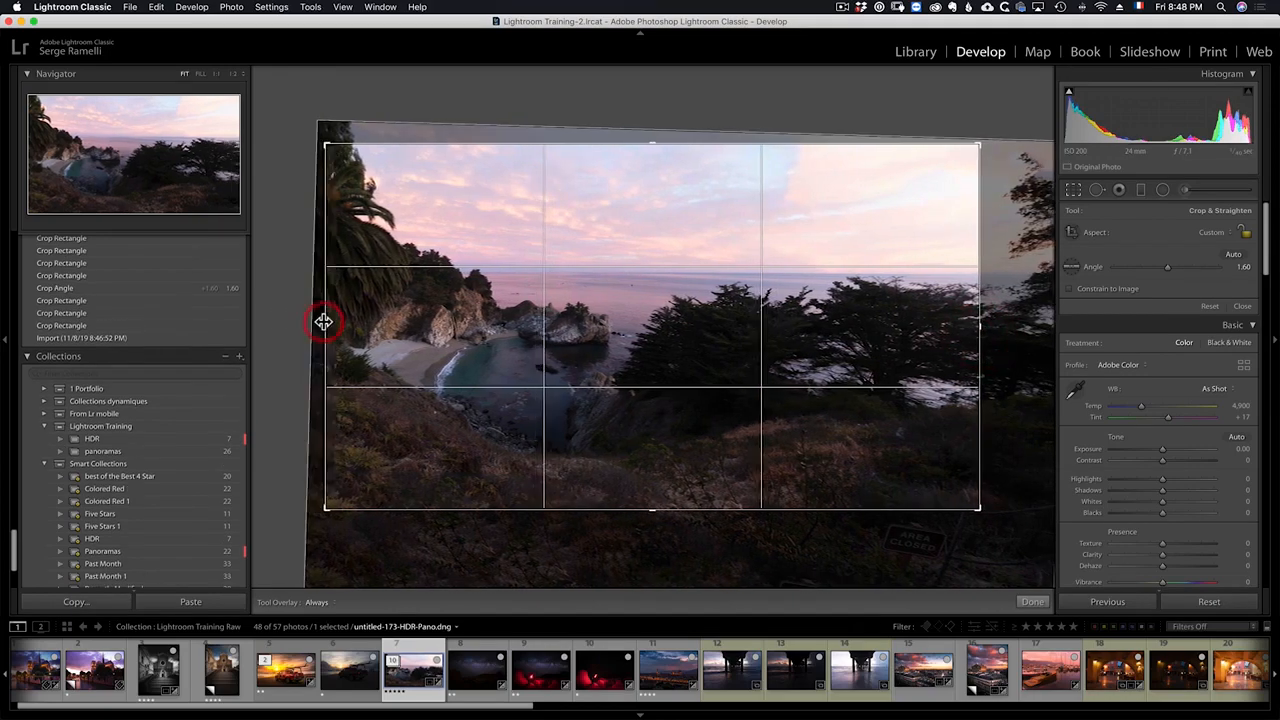
pyautogui.press('Return')
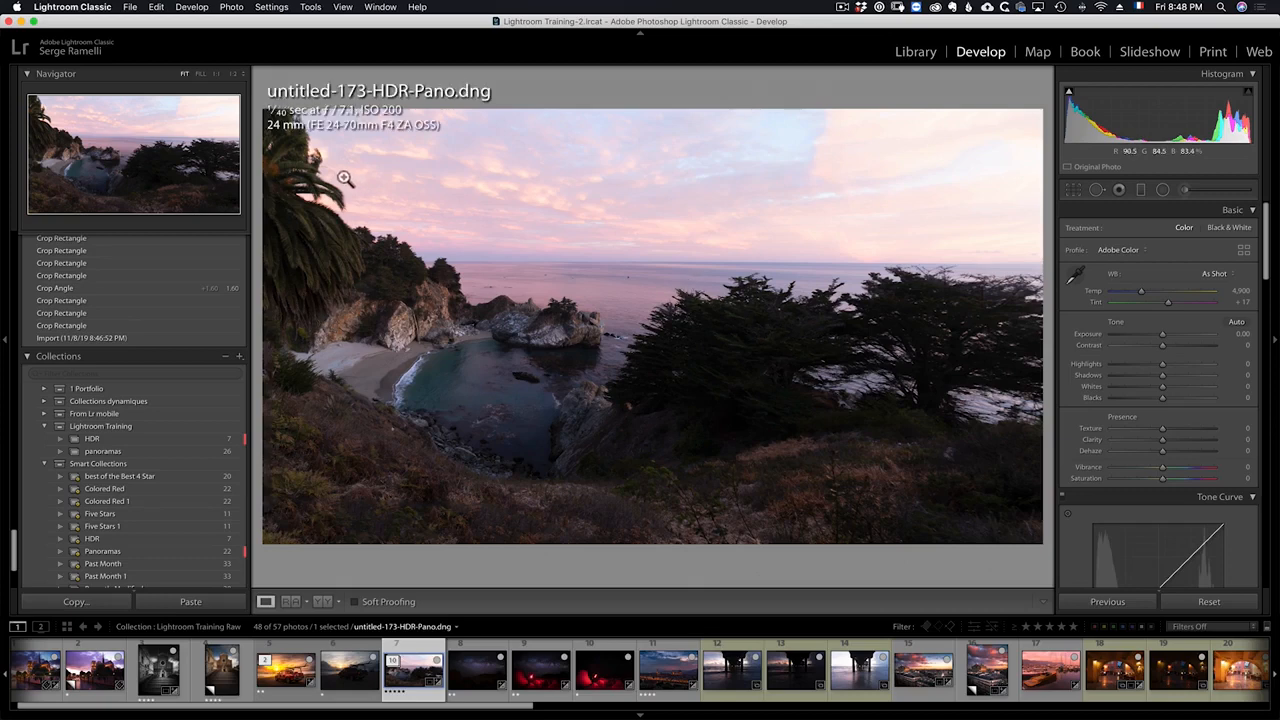
# Step: Cycle through the photo info overlays until none is shown
pyautogui.press('i')
pyautogui.press('i')
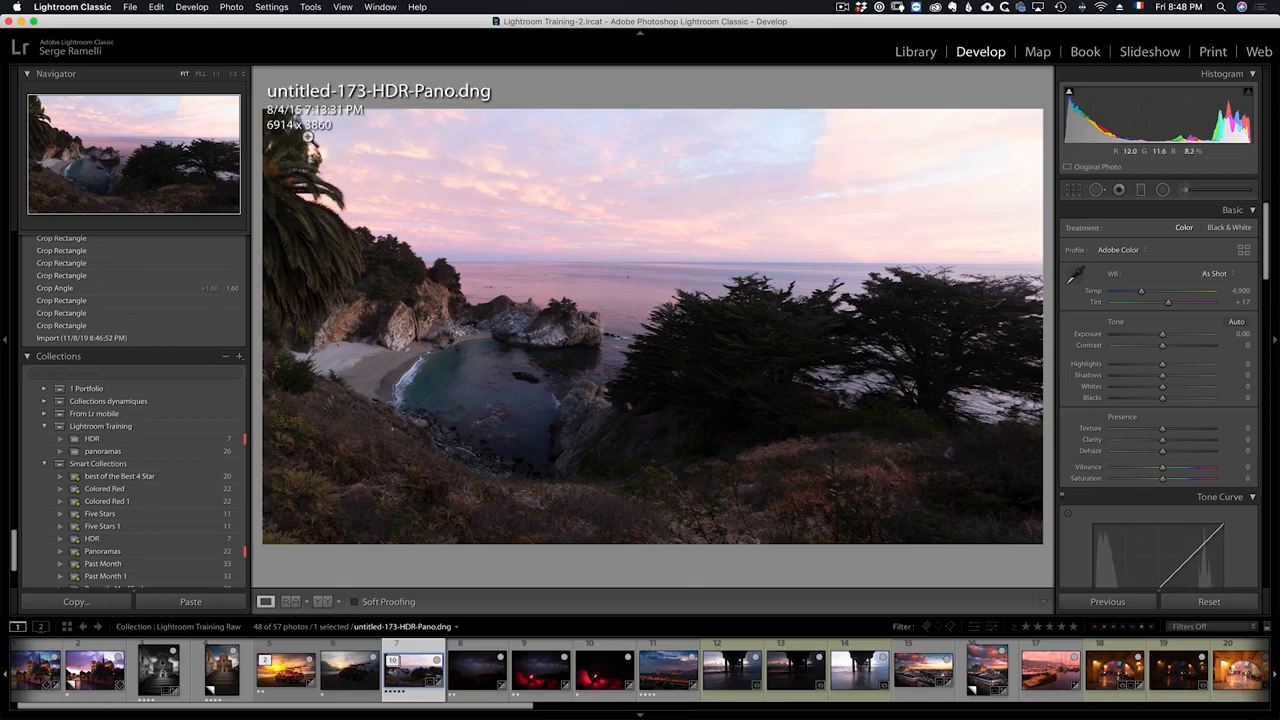
pyautogui.press('i')
pyautogui.press('i')
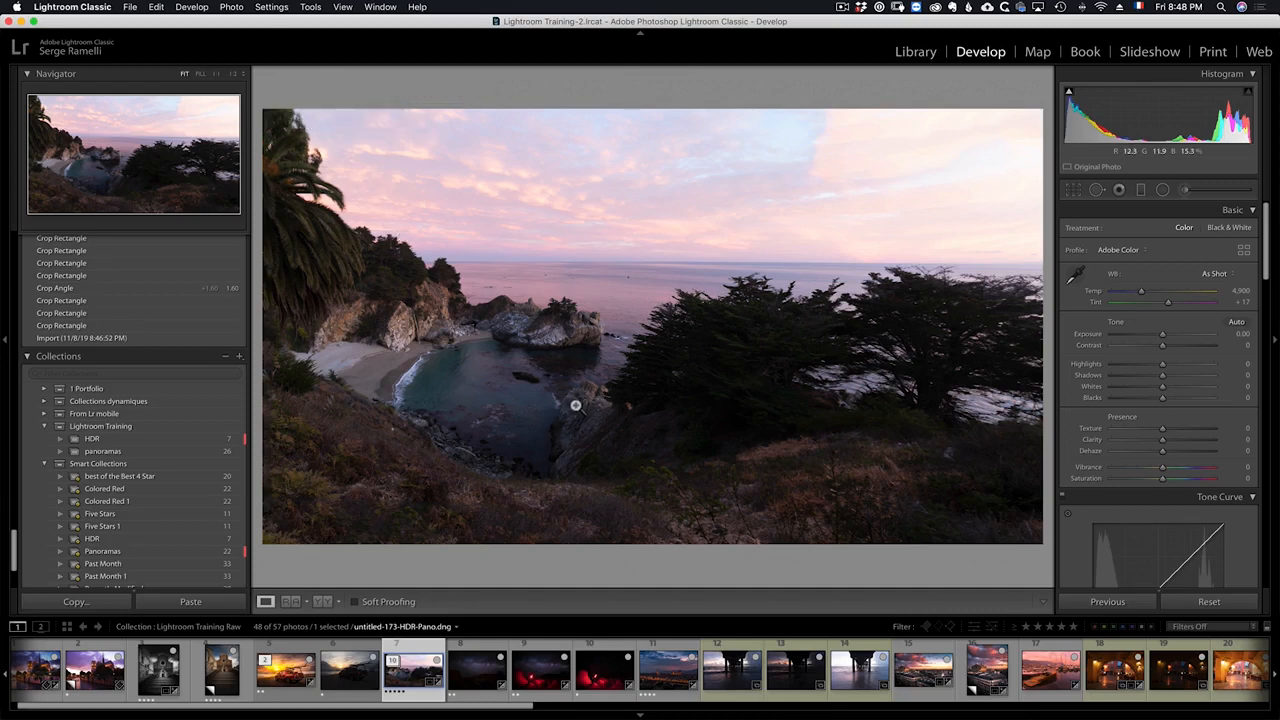
# Step: Adjust the Basic tone: Shadows +100, Highlights -89, Whites +36, Blacks -50 and Contrast +32
pyautogui.moveTo(1163, 376); pyautogui.dragTo(1250, 380)
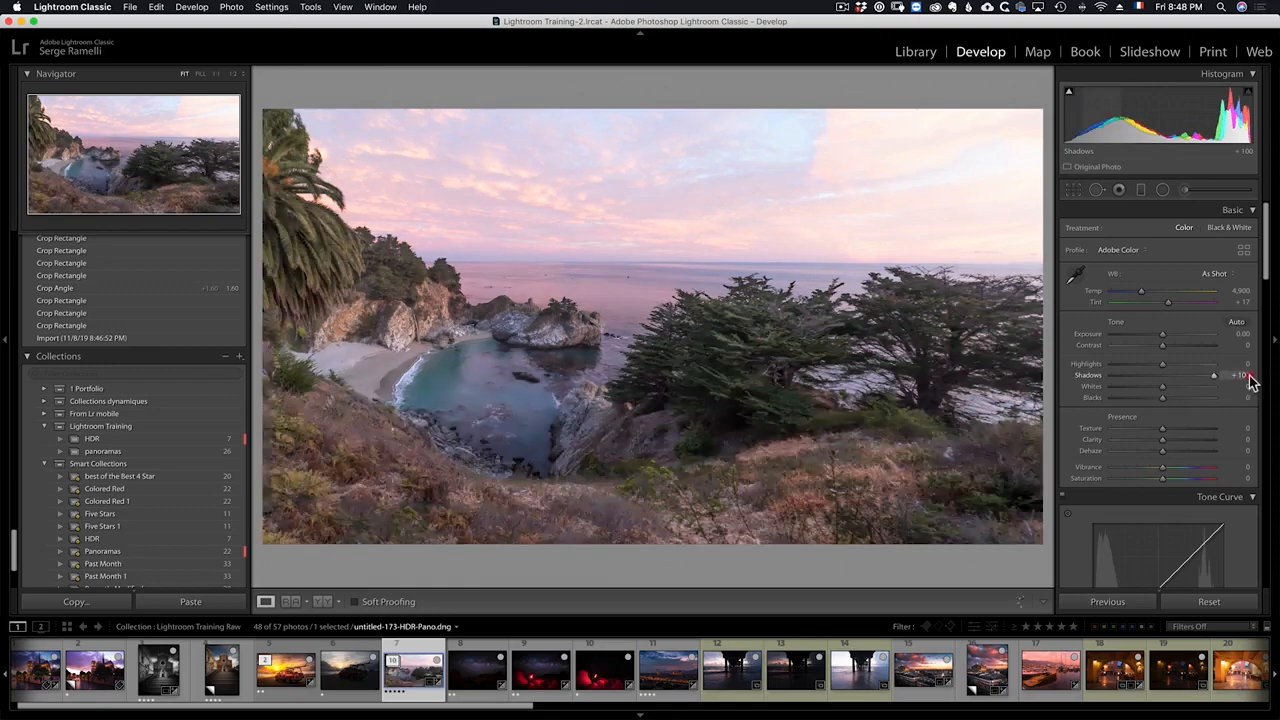
pyautogui.moveTo(1157, 365); pyautogui.dragTo(1085, 374)
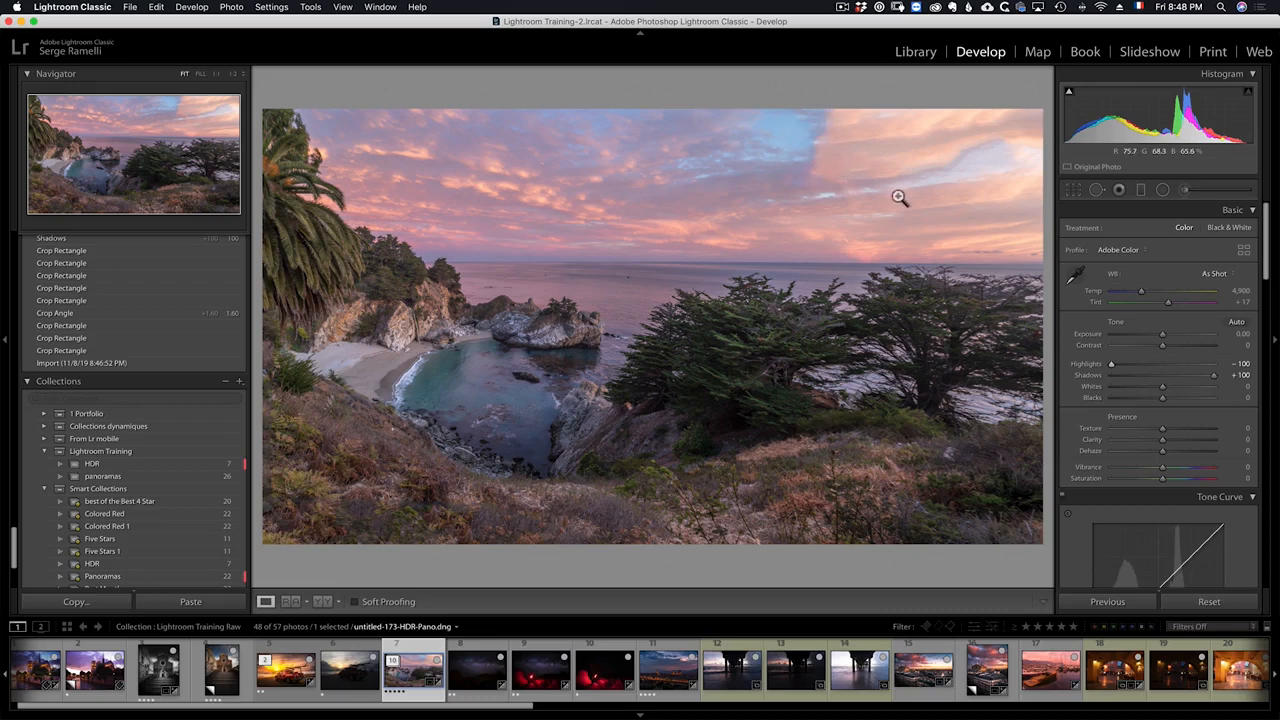
pyautogui.moveTo(1107, 369); pyautogui.dragTo(1182, 390)
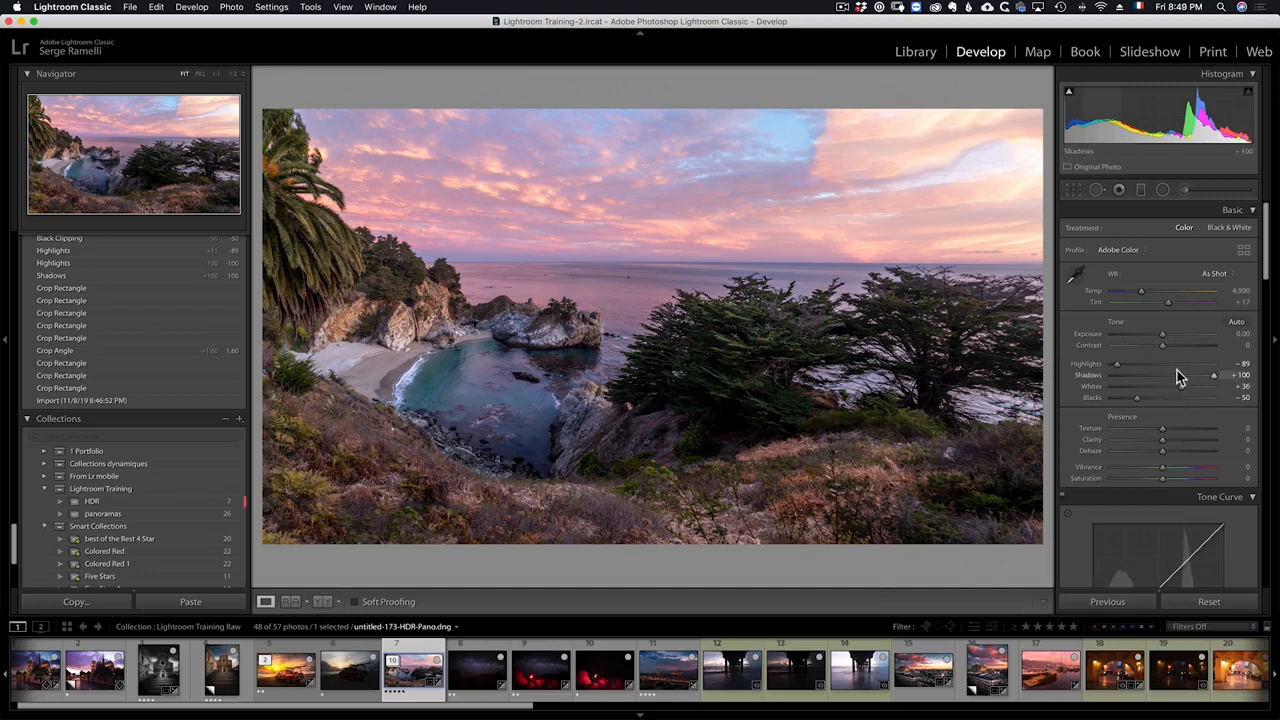
pyautogui.click(1174, 345)
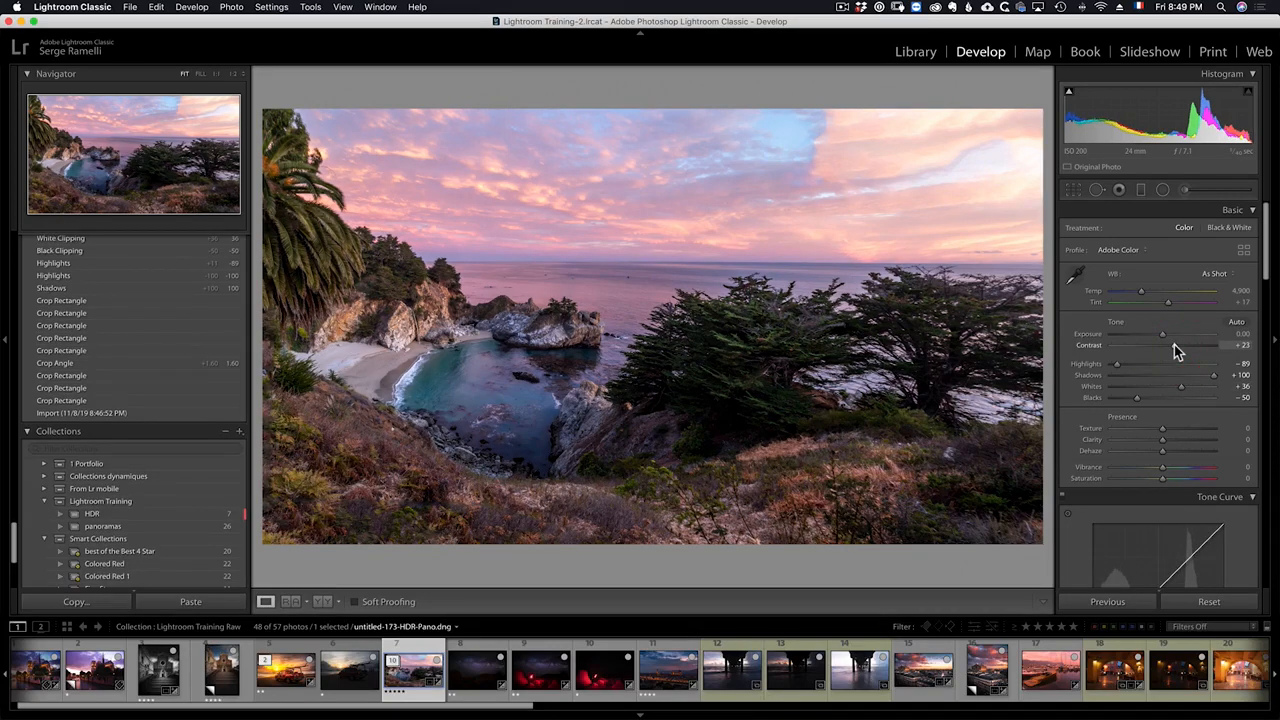
pyautogui.click(1180, 348)
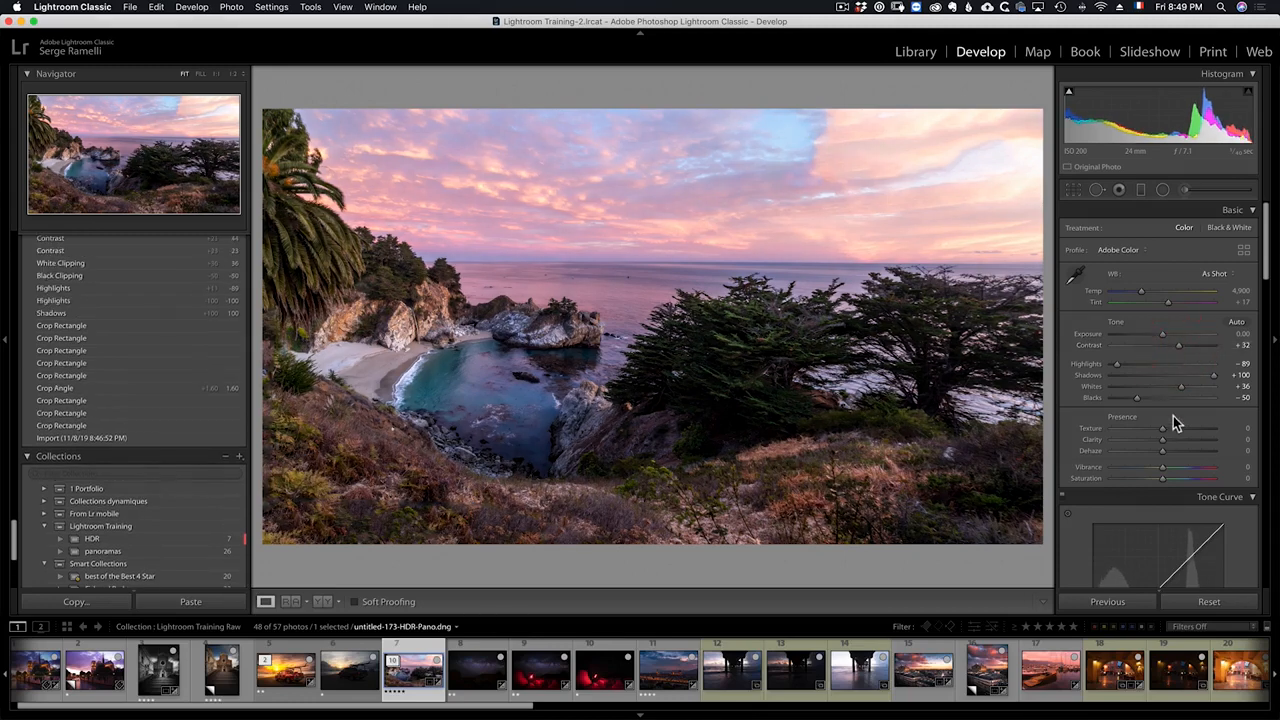
# Step: Compare the Cloudy and Shade white balance presets and settle on Daylight
pyautogui.click(1212, 275)
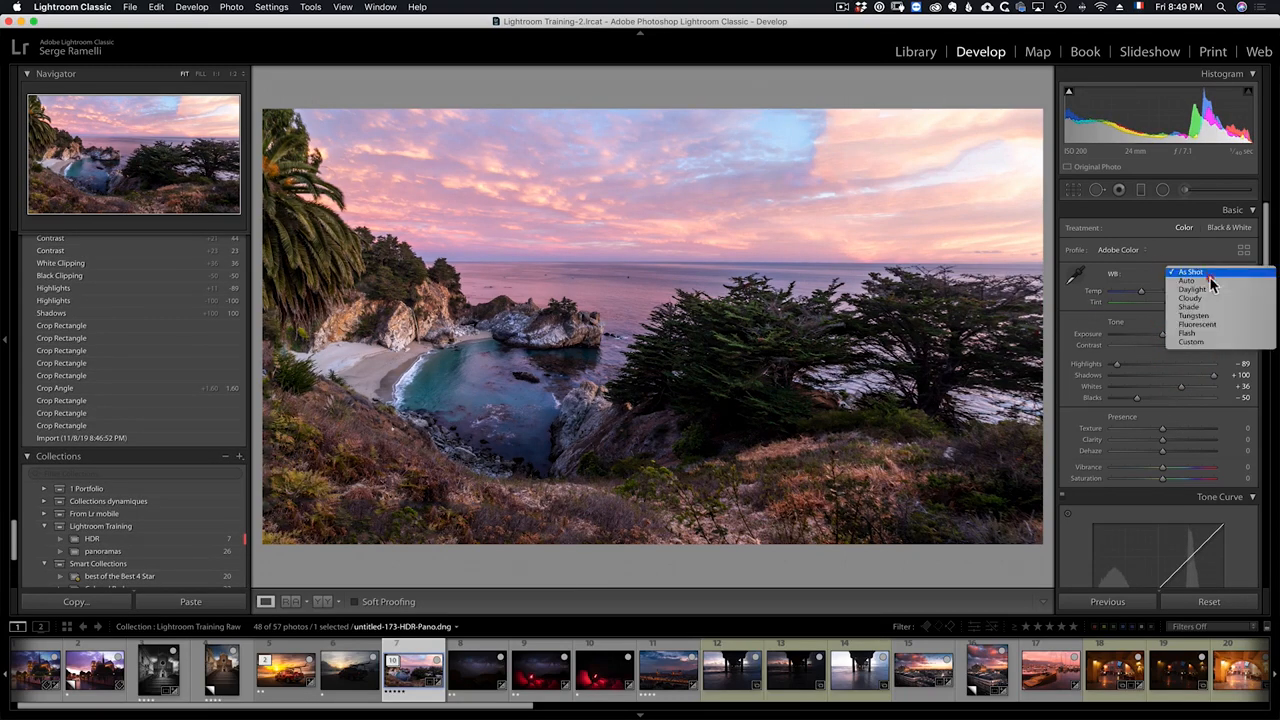
pyautogui.click(1207, 289)
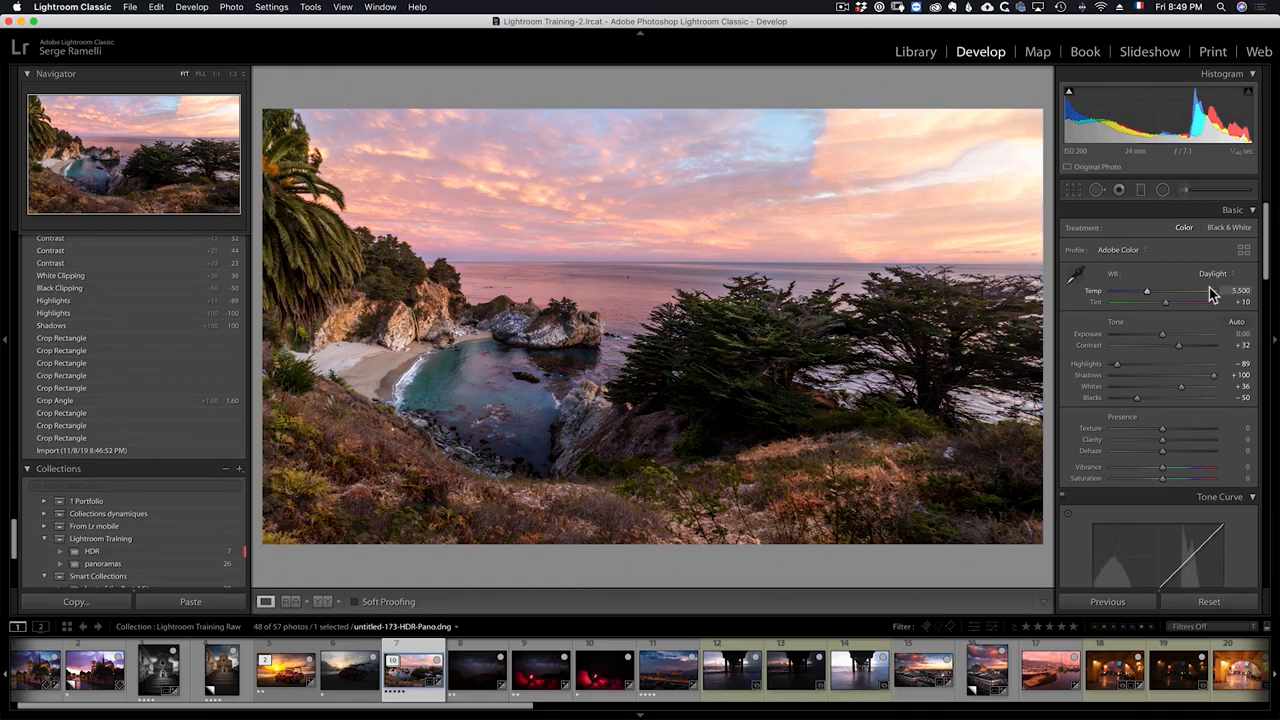
pyautogui.click(1214, 274)
pyautogui.click(1218, 286)
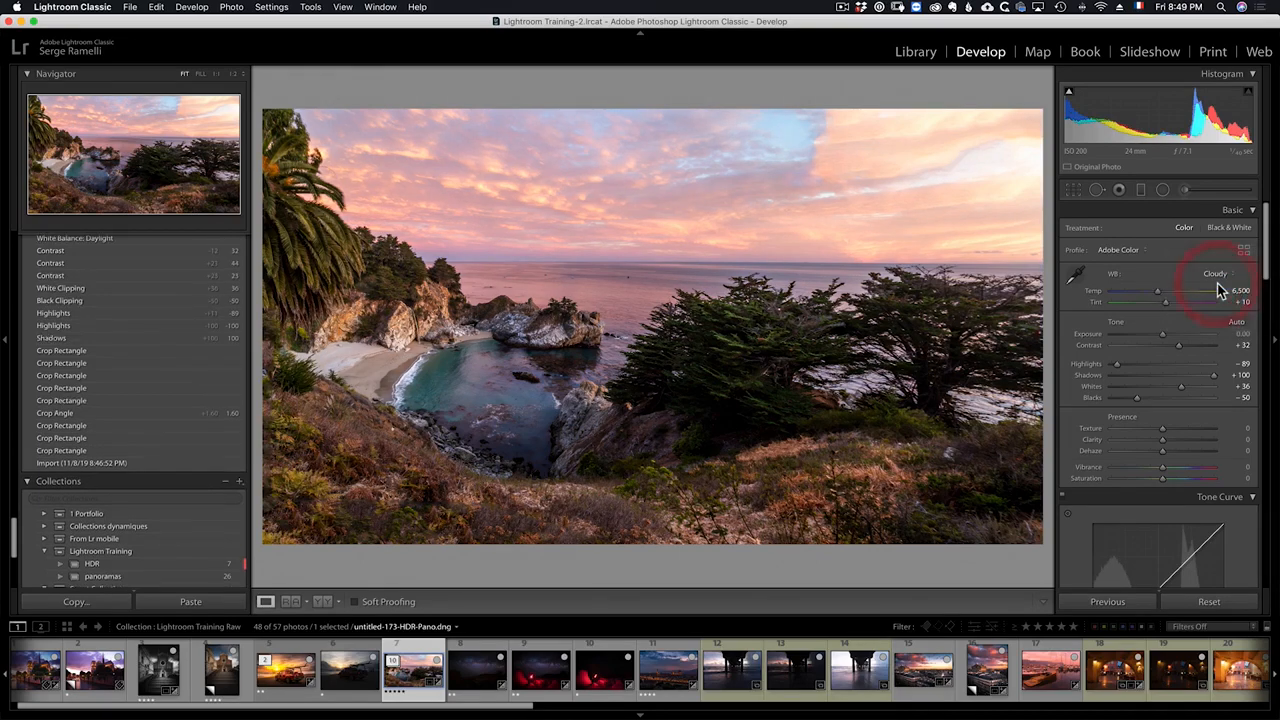
pyautogui.click(1217, 276)
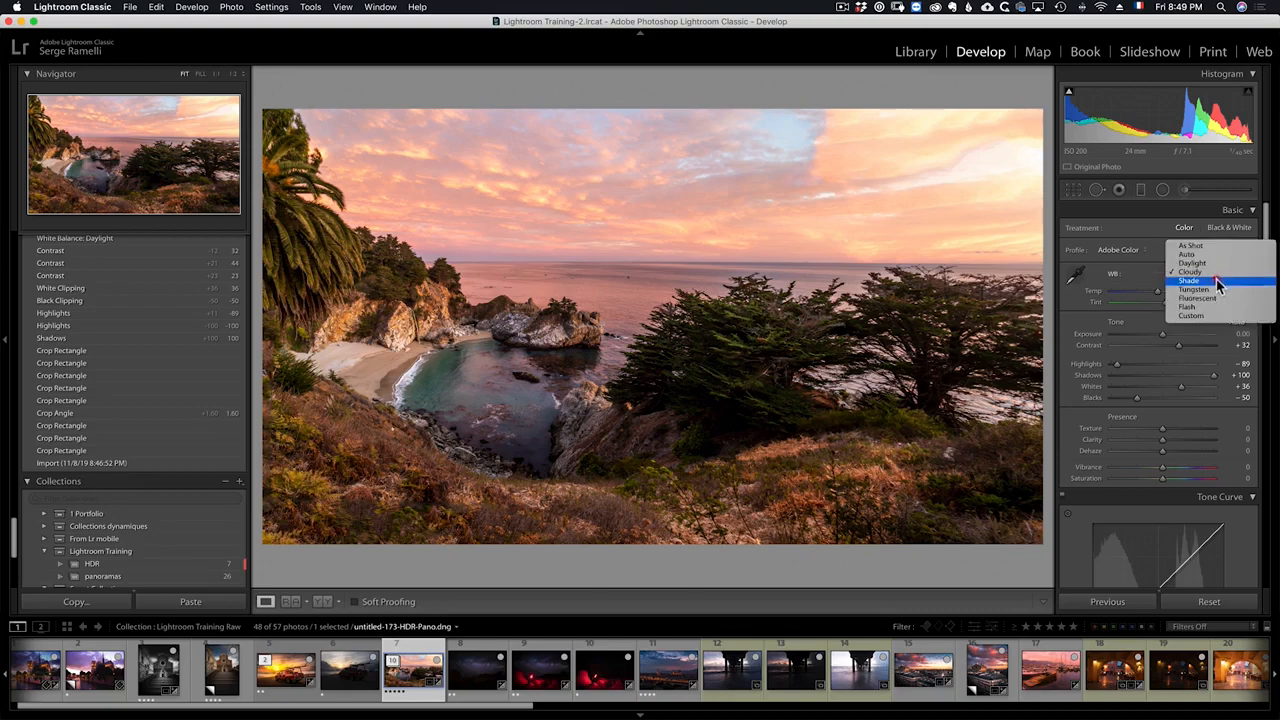
pyautogui.click(1218, 283)
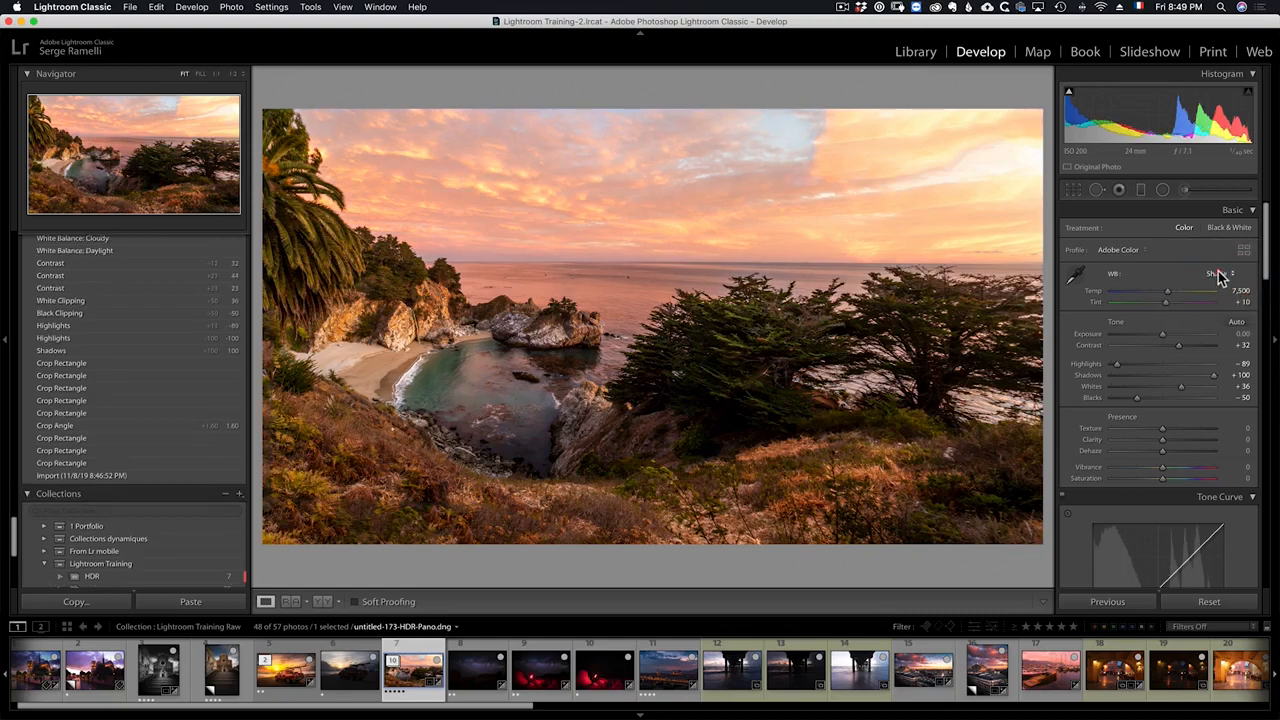
pyautogui.click(1218, 276)
pyautogui.click(1210, 259)
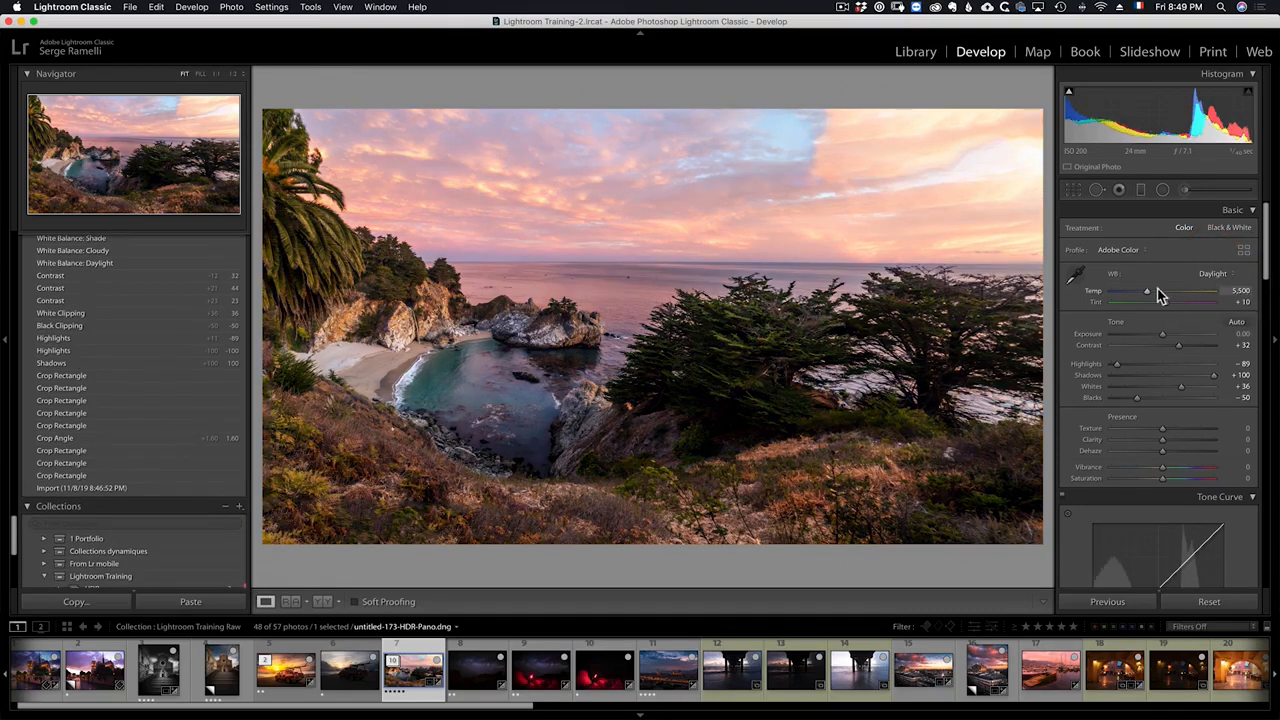
# Step: Fine-tune the white balance to Temp 5,125 and Tint +20
pyautogui.moveTo(1148, 298); pyautogui.dragTo(1173, 308)
pyautogui.click(1172, 308)
pyautogui.click(1166, 309)
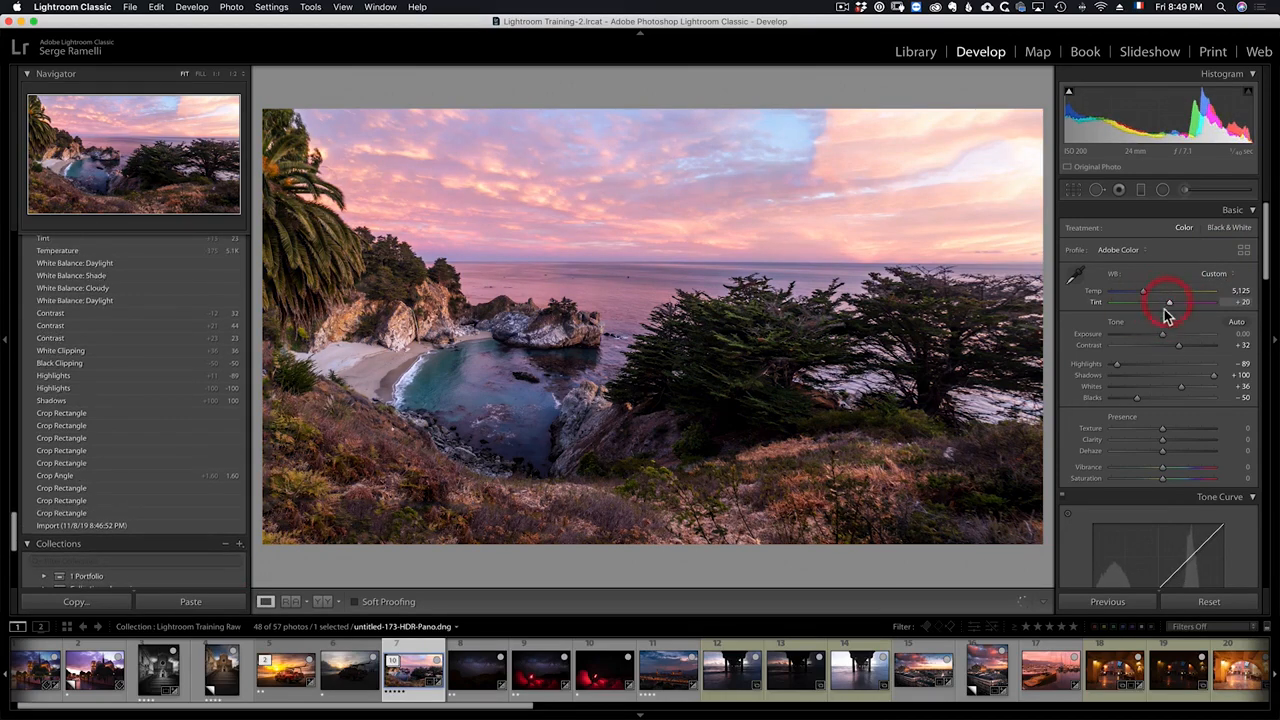
pyautogui.moveTo(1162, 336); pyautogui.dragTo(1164, 340)
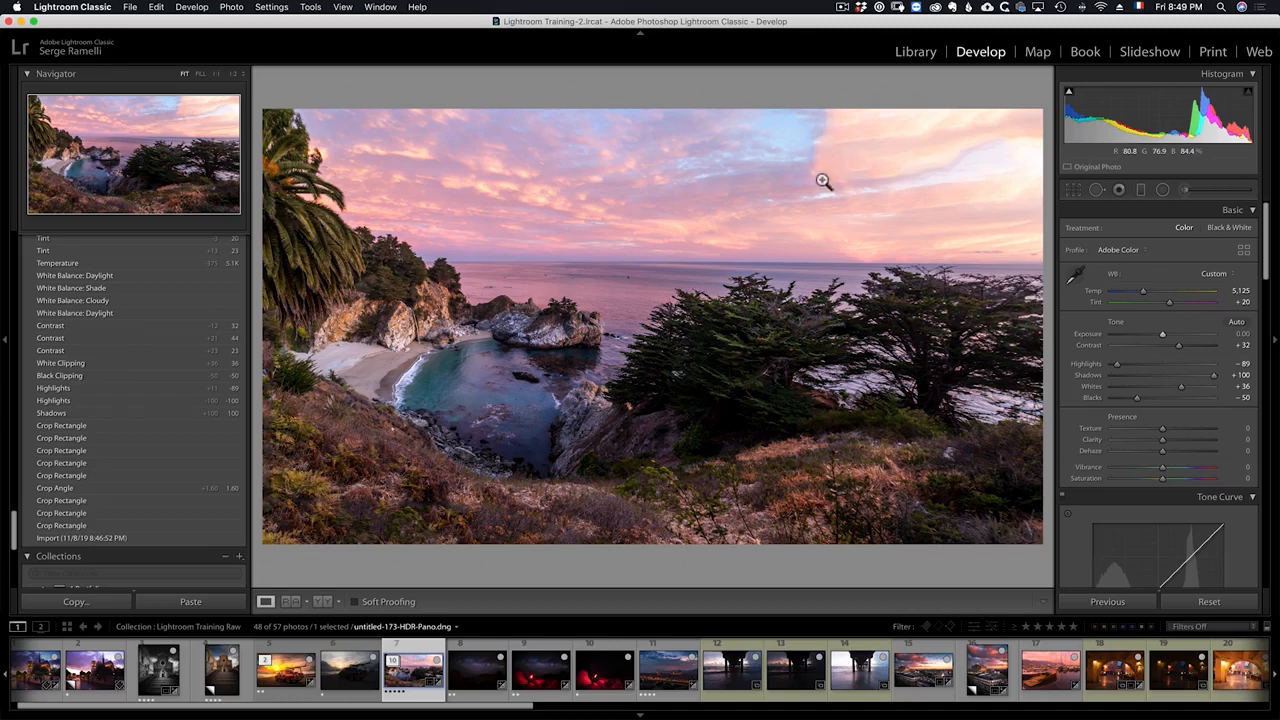
# Step: Open Spot Removal in Clone mode at opacity 47 and clone over a spot in the sky
pyautogui.click(1096, 190)
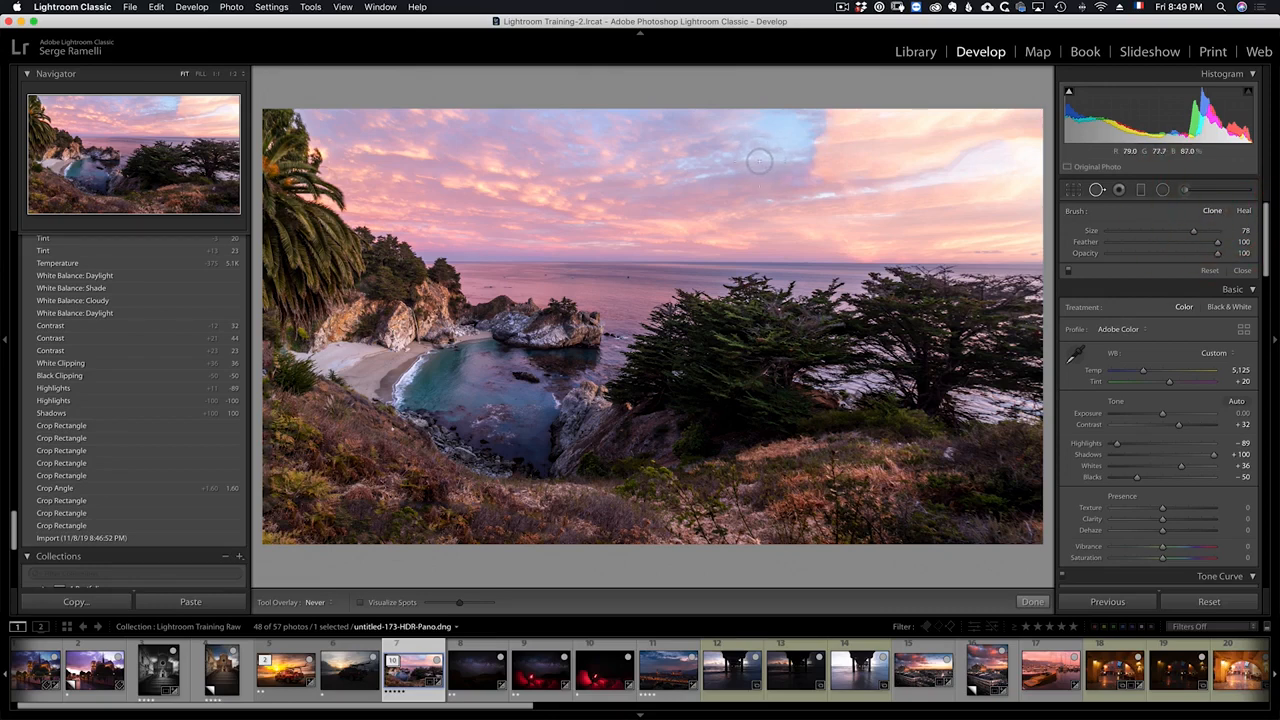
pyautogui.moveTo(1162, 254); pyautogui.dragTo(1157, 253)
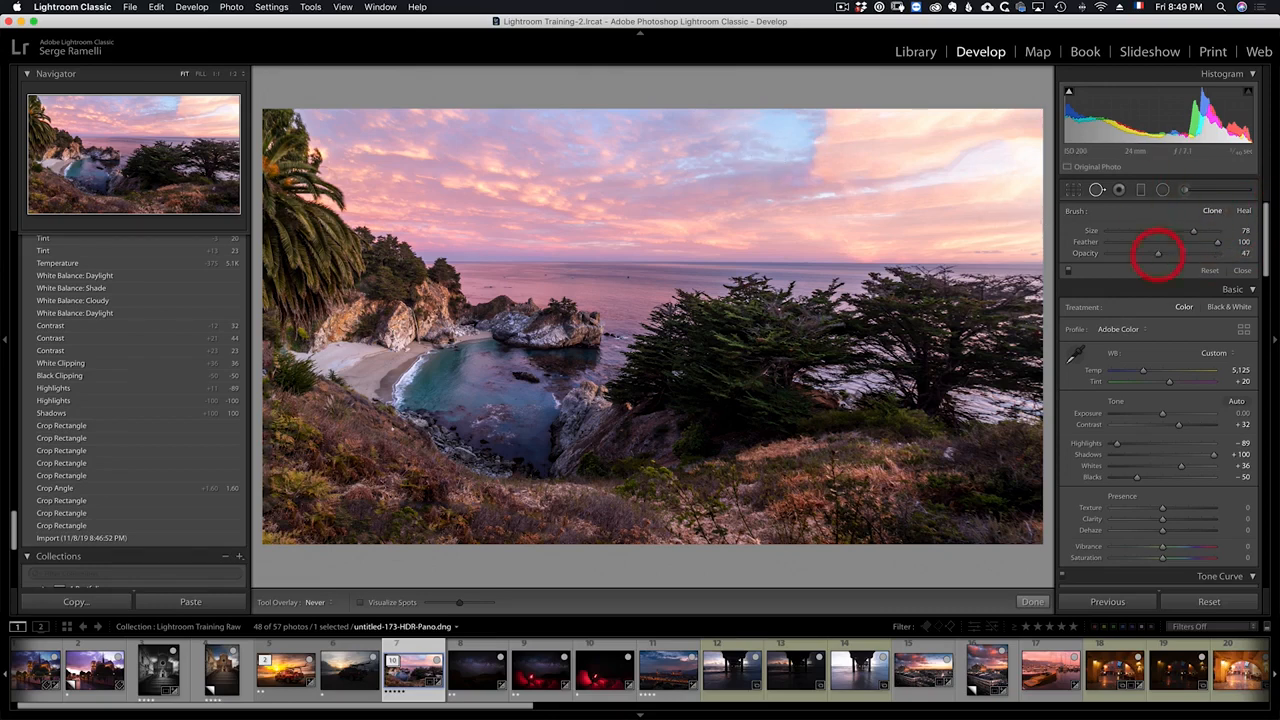
pyautogui.press('alt')
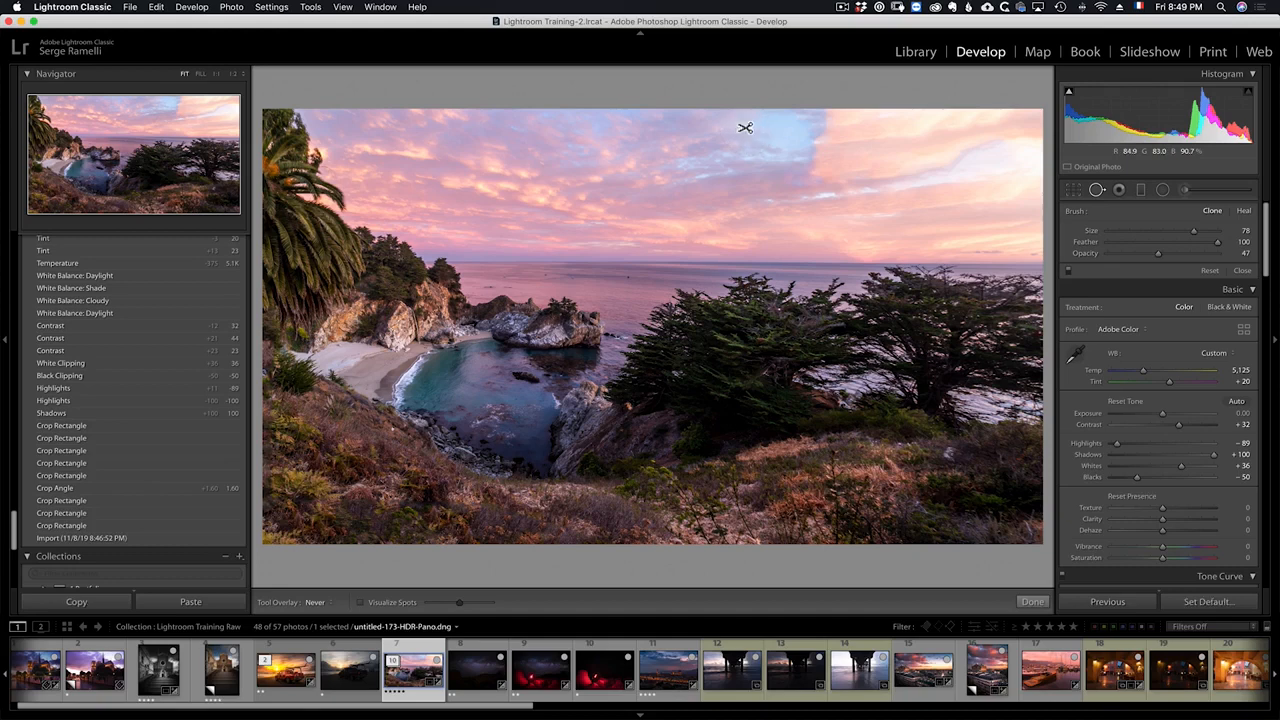
pyautogui.keyDown('alt'); pyautogui.click(742, 122); pyautogui.keyUp('alt')
pyautogui.moveTo(812, 168); pyautogui.dragTo(820, 116)
# Step: Add more clone spots at opacity 25 across the blue patch in the upper sky
pyautogui.press('alt')
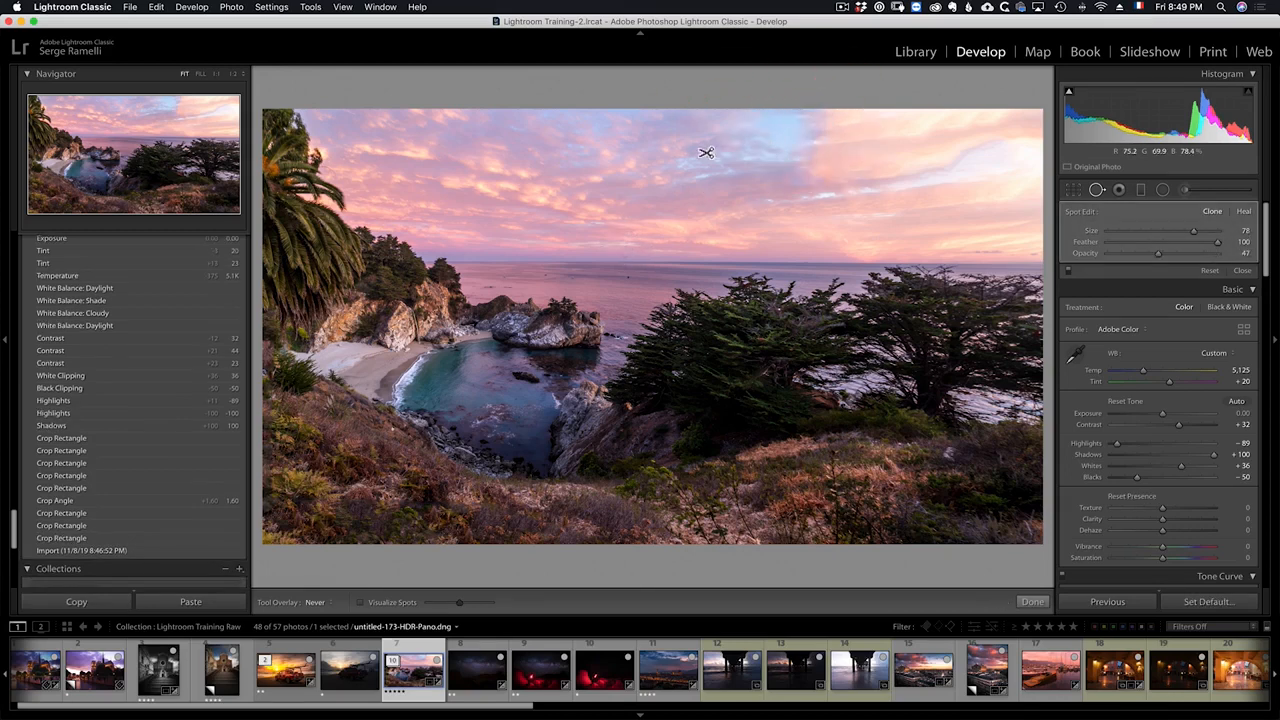
pyautogui.keyDown('alt'); pyautogui.click(670, 160); pyautogui.keyUp('alt')
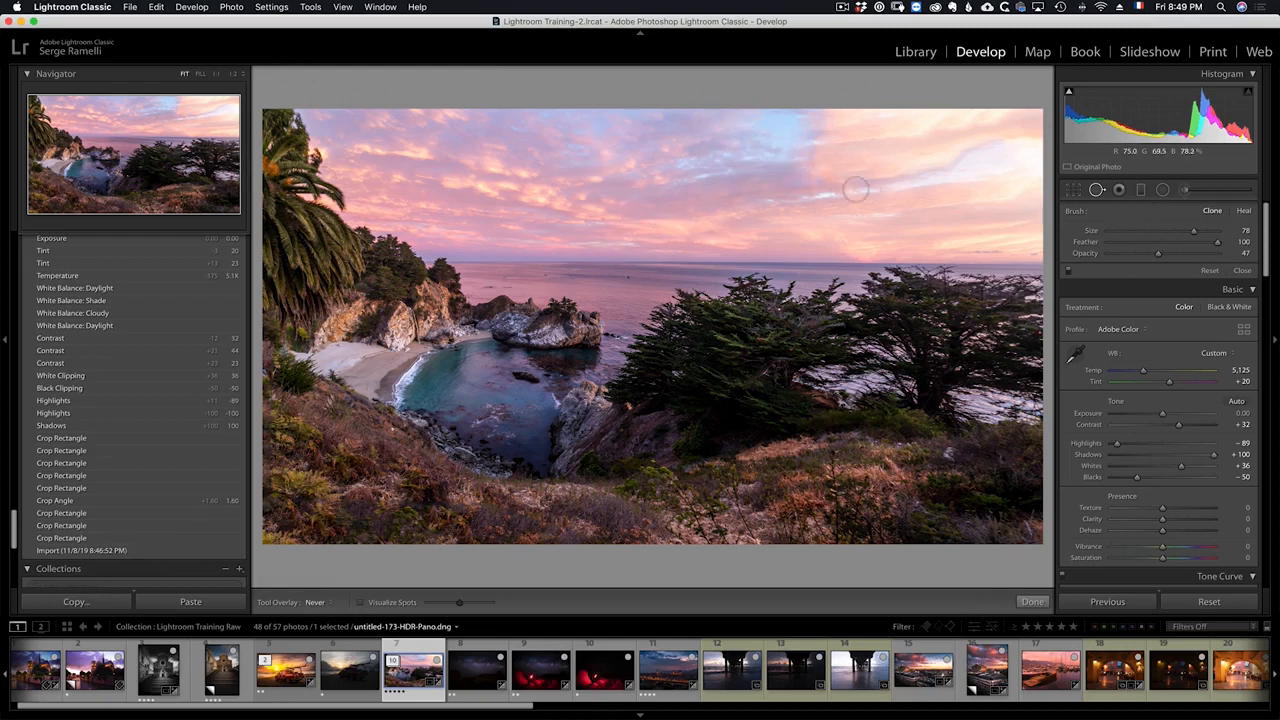
pyautogui.moveTo(790, 168); pyautogui.dragTo(815, 110)
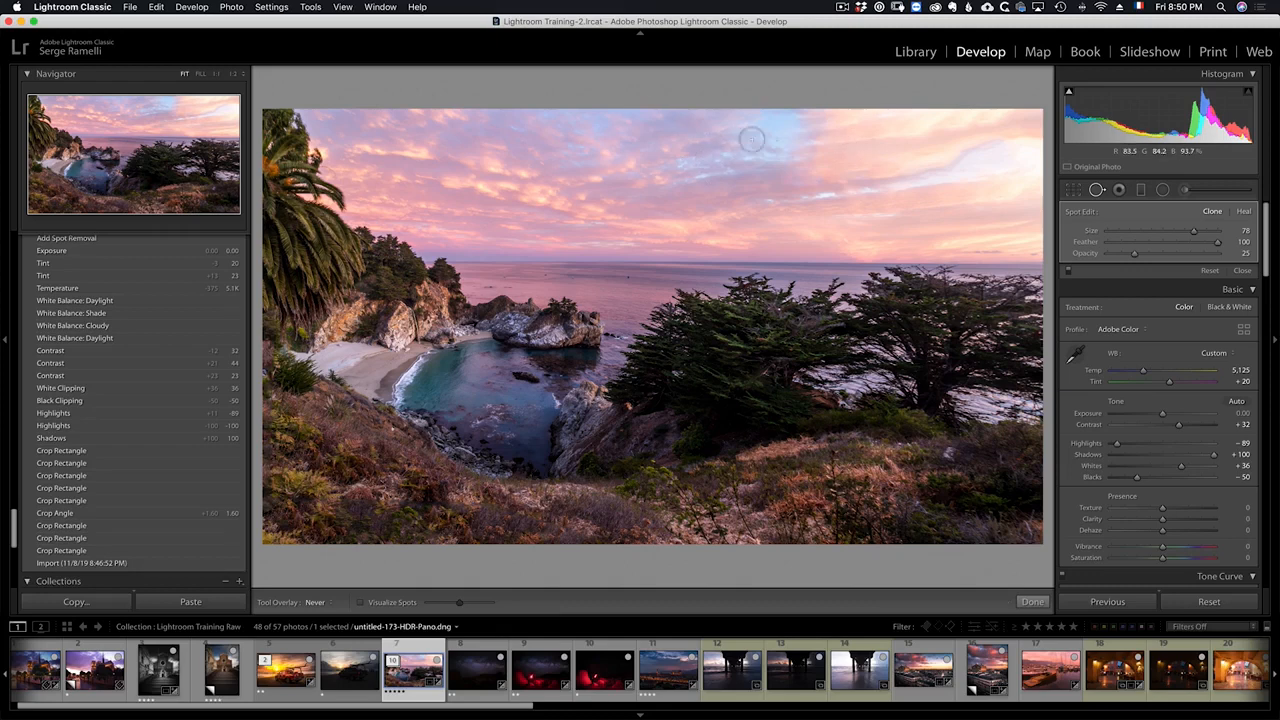
pyautogui.moveTo(780, 172)
pyautogui.mouseDown()
pyautogui.moveTo(806, 135)
pyautogui.moveTo(827, 145)
pyautogui.moveTo(828, 110)
pyautogui.mouseUp()
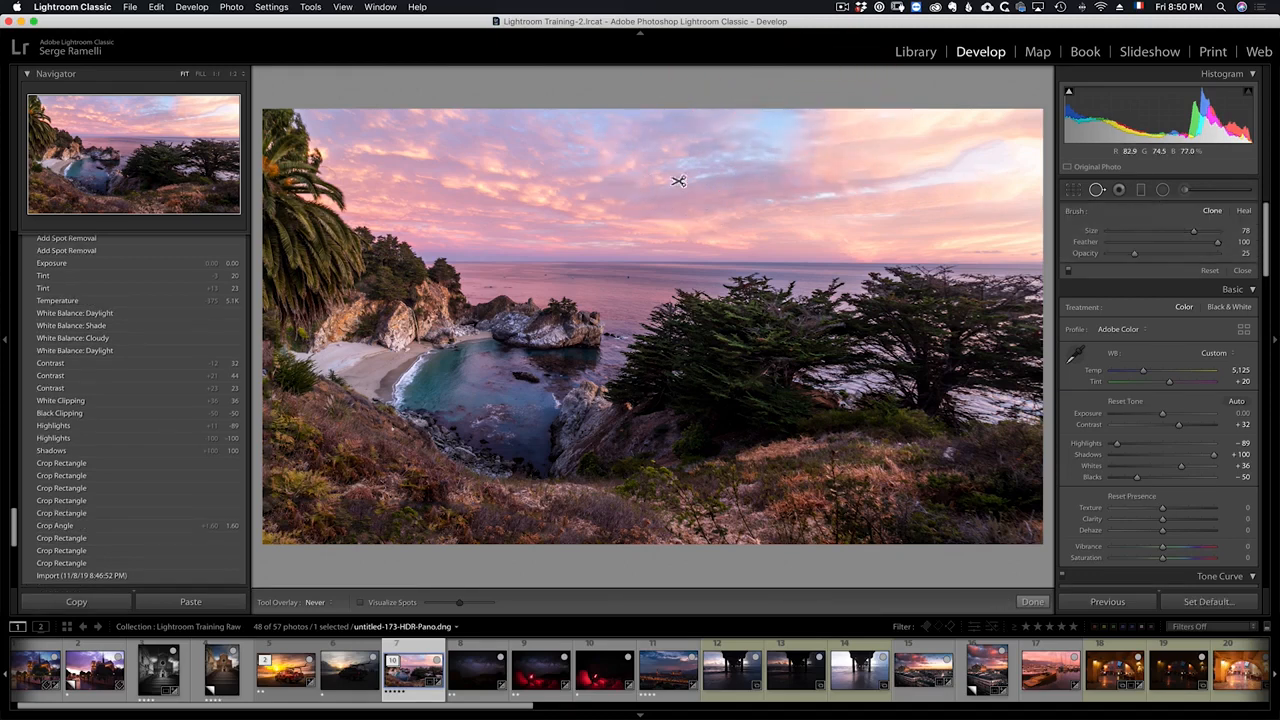
pyautogui.moveTo(945, 178)
pyautogui.mouseDown()
pyautogui.moveTo(966, 154)
pyautogui.moveTo(1020, 138)
pyautogui.mouseUp()
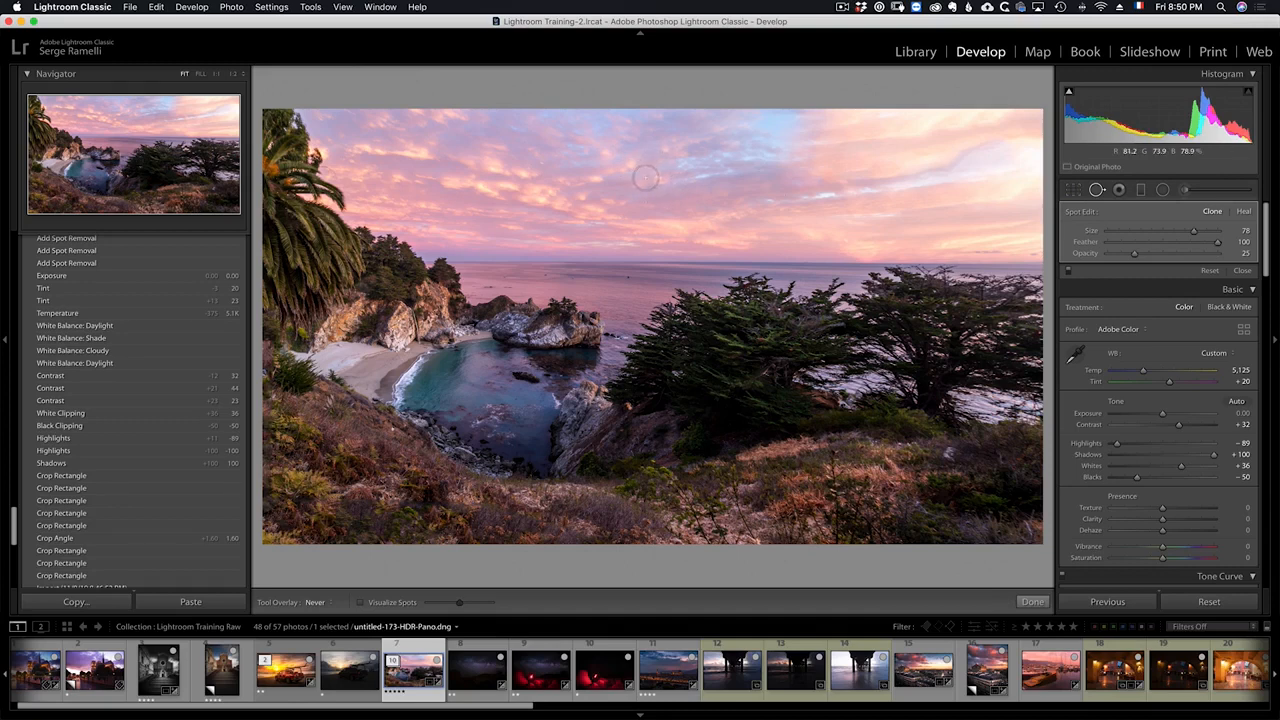
pyautogui.press('alt')
pyautogui.keyDown('alt'); pyautogui.click(655, 183); pyautogui.keyUp('alt')
pyautogui.moveTo(908, 173)
pyautogui.mouseDown()
pyautogui.moveTo(1026, 141)
pyautogui.moveTo(1030, 168)
pyautogui.mouseUp()
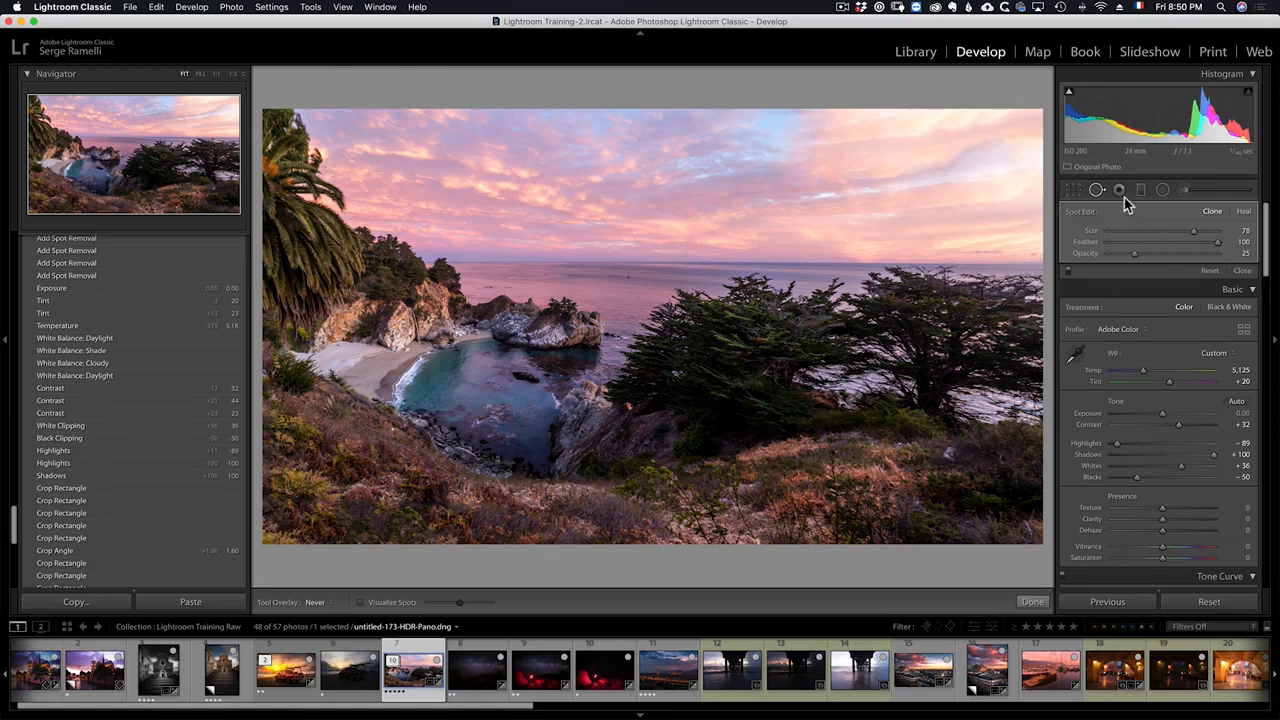
# Step: Reopen the crop, pull its right edge slightly inward and apply it
pyautogui.click(1073, 190)
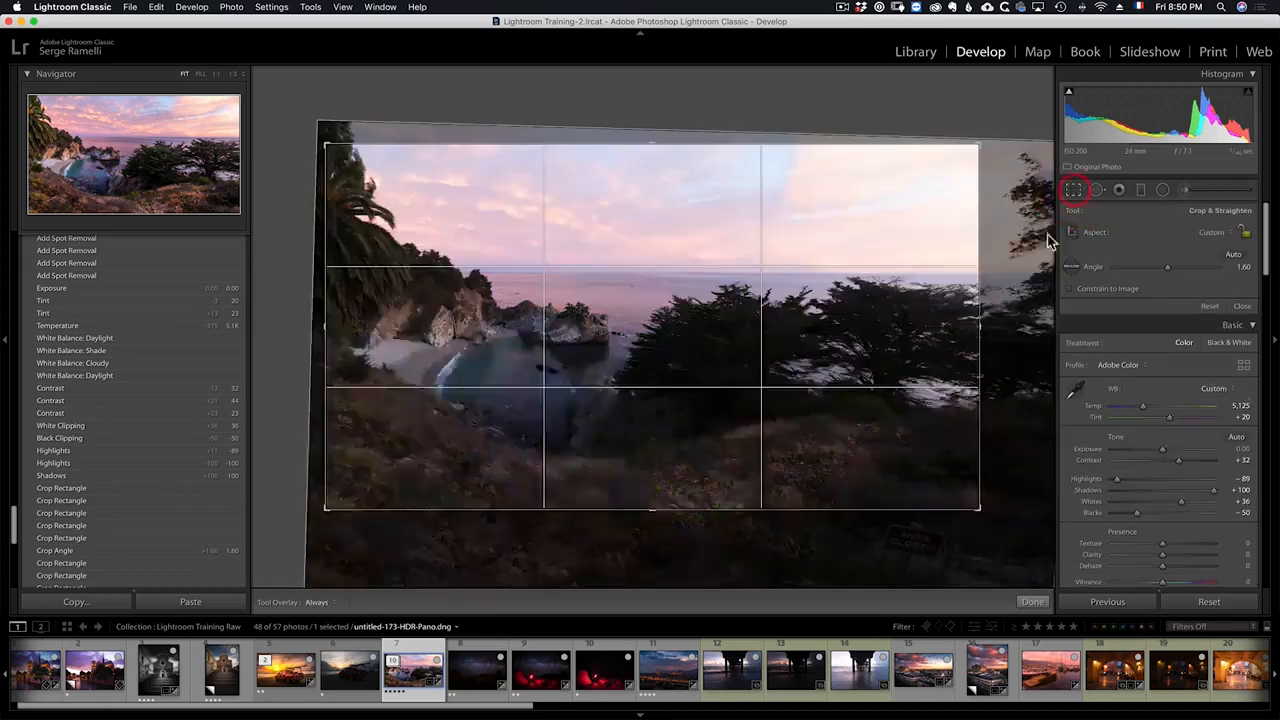
pyautogui.moveTo(978, 320); pyautogui.dragTo(940, 322)
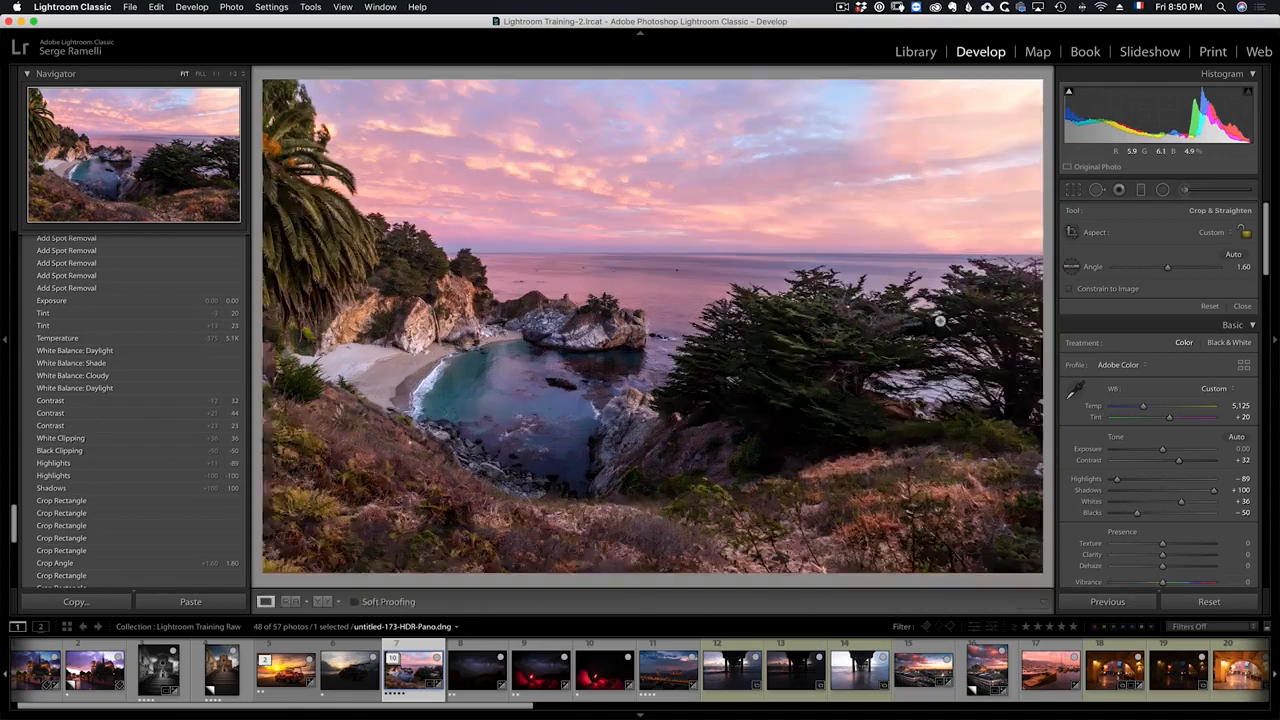
pyautogui.press('Return')
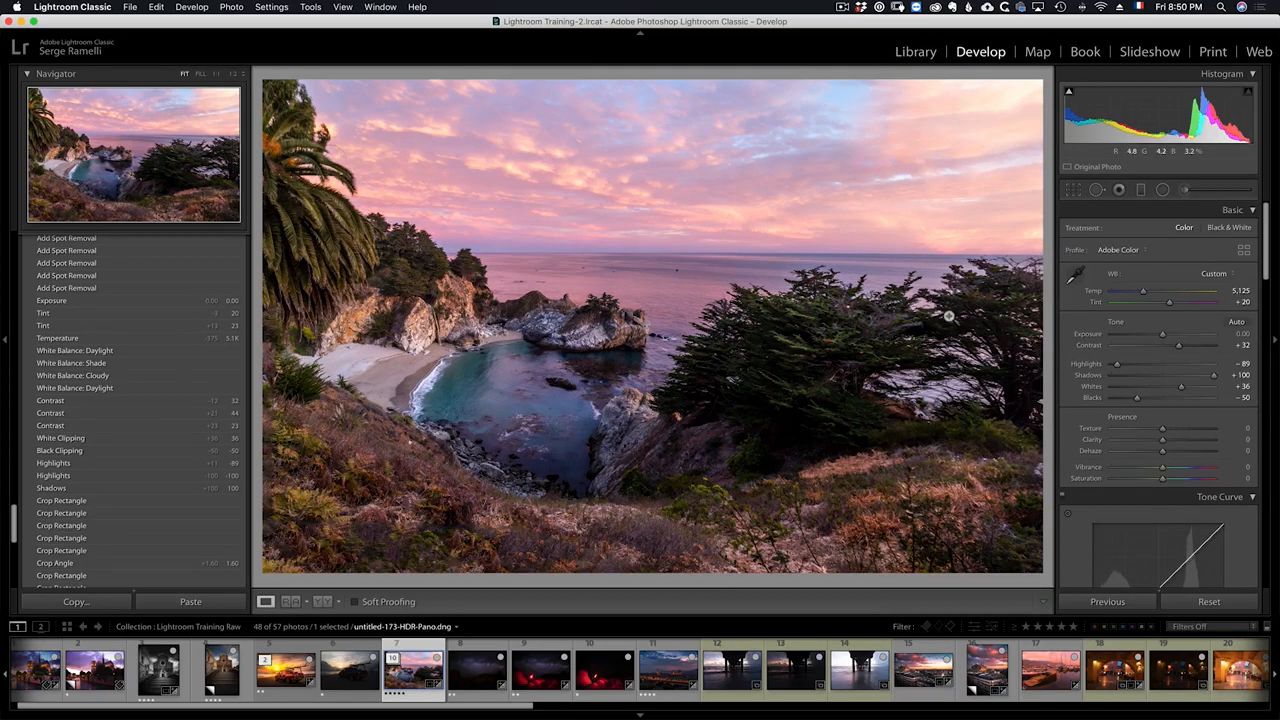
# Step: Try a graduated filter from the top down to the horizon at Exposure -1.11, then delete it
pyautogui.click(1142, 192)
pyautogui.moveTo(752, 125); pyautogui.dragTo(754, 278)
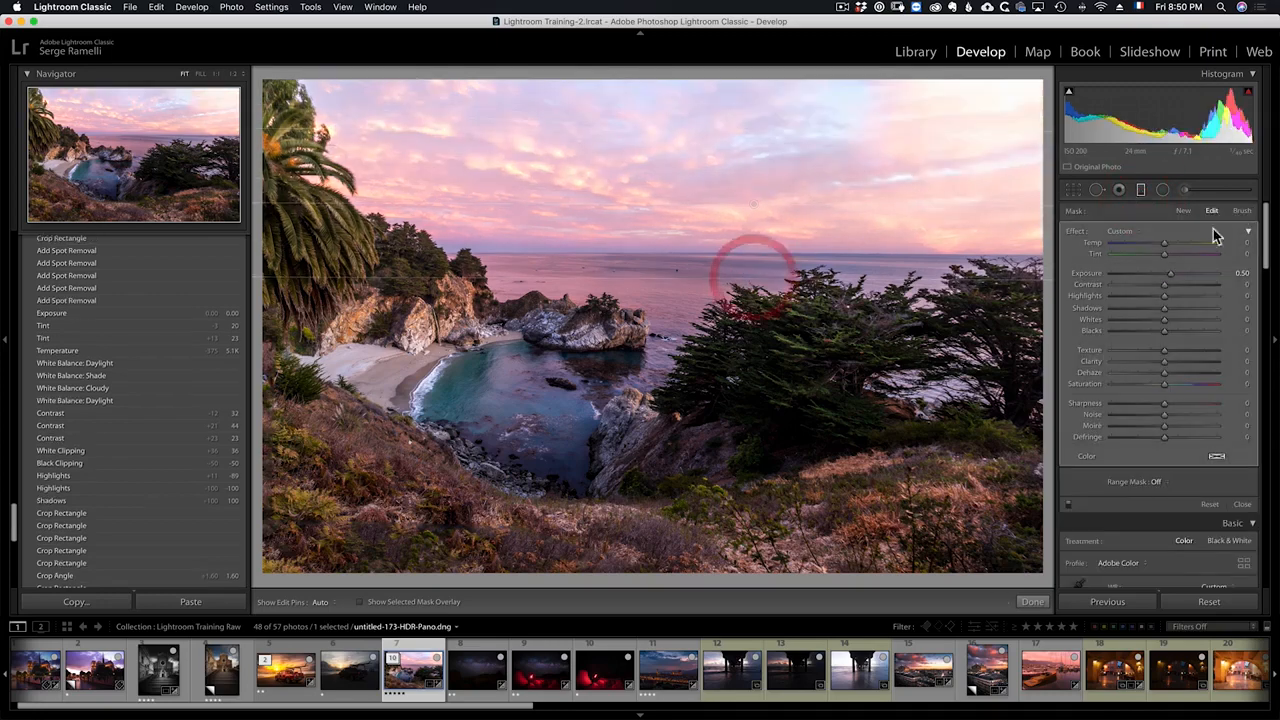
pyautogui.moveTo(1170, 273); pyautogui.dragTo(1149, 274)
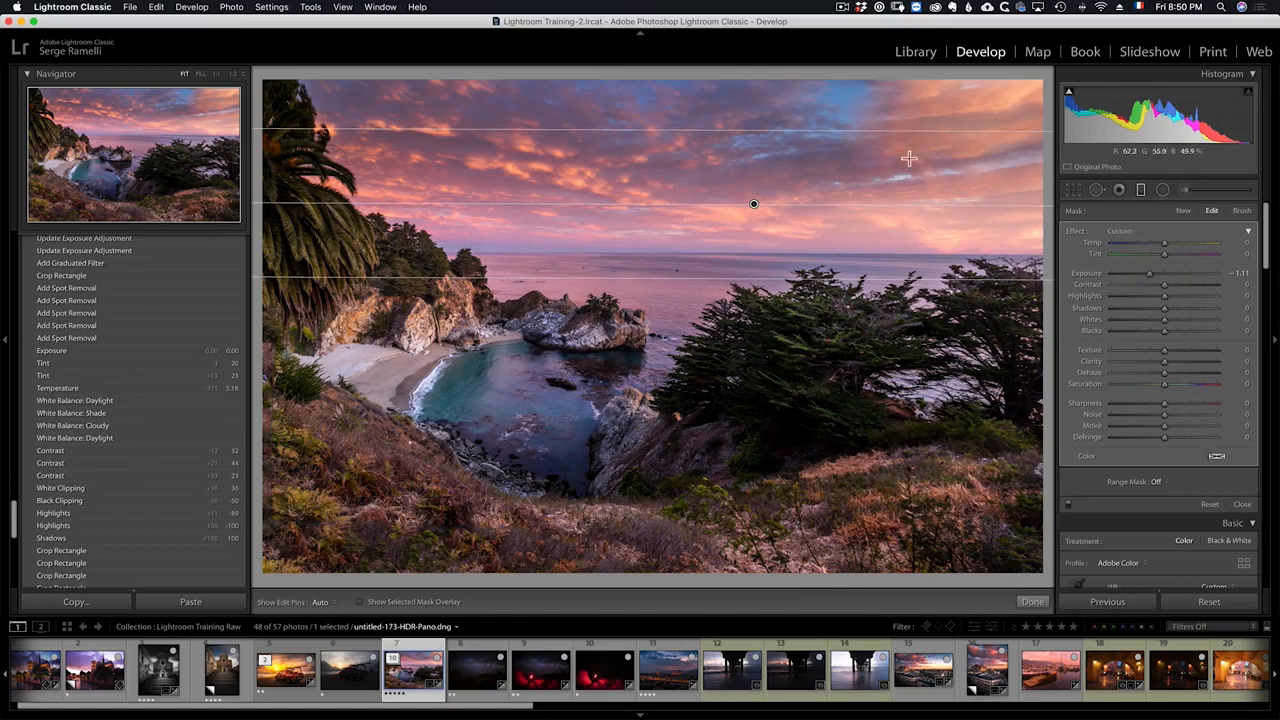
pyautogui.click(753, 204)
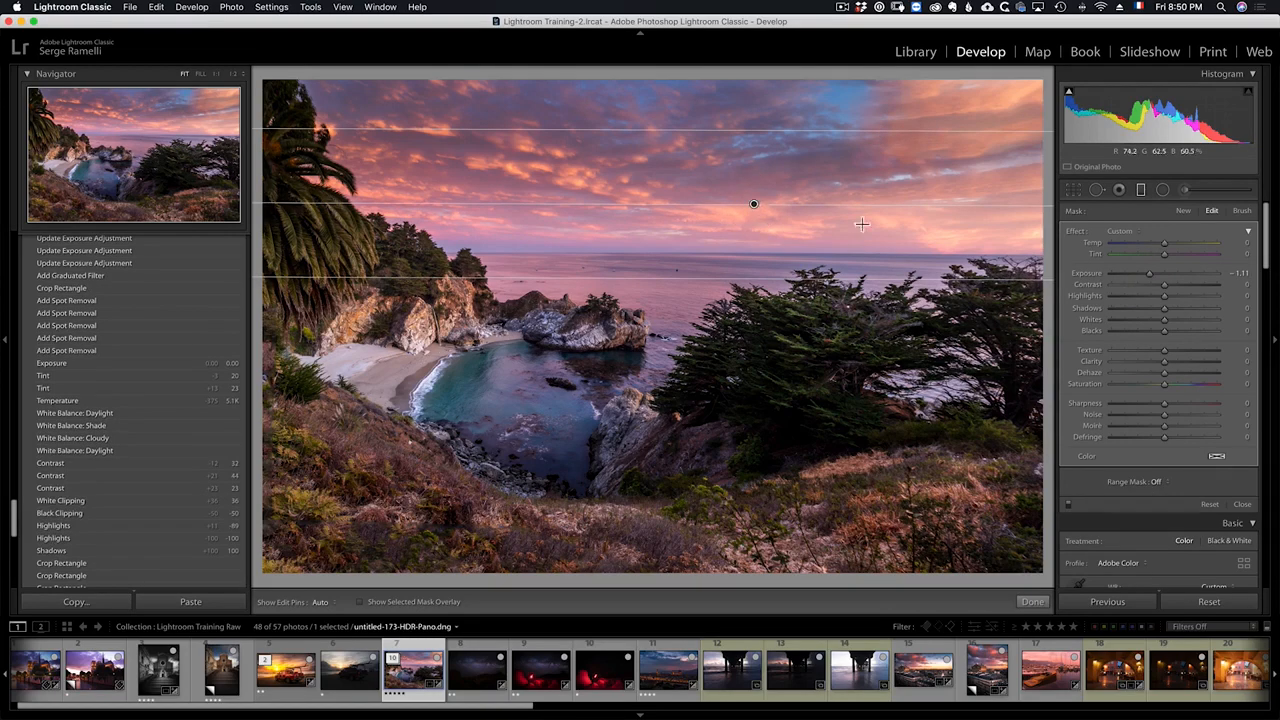
pyautogui.press('Delete')
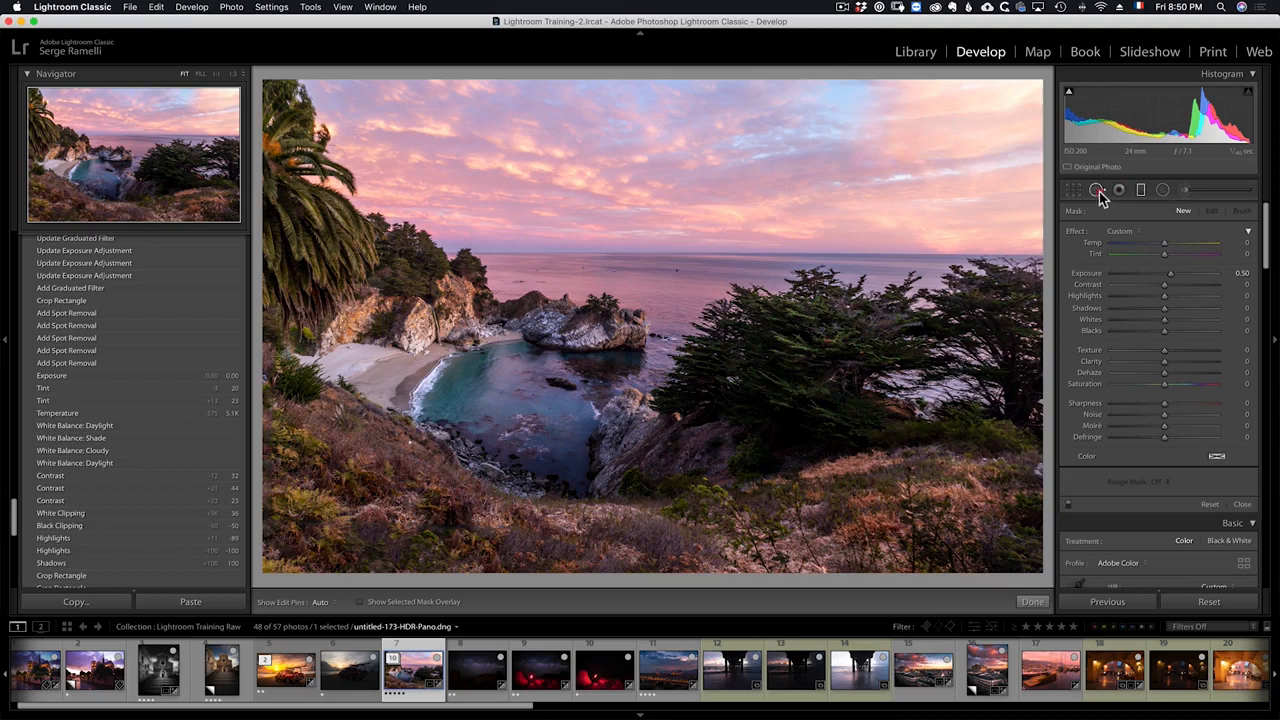
# Step: Add another clone spot in the sky with brush size 81, then close Spot Removal
pyautogui.click(1097, 191)
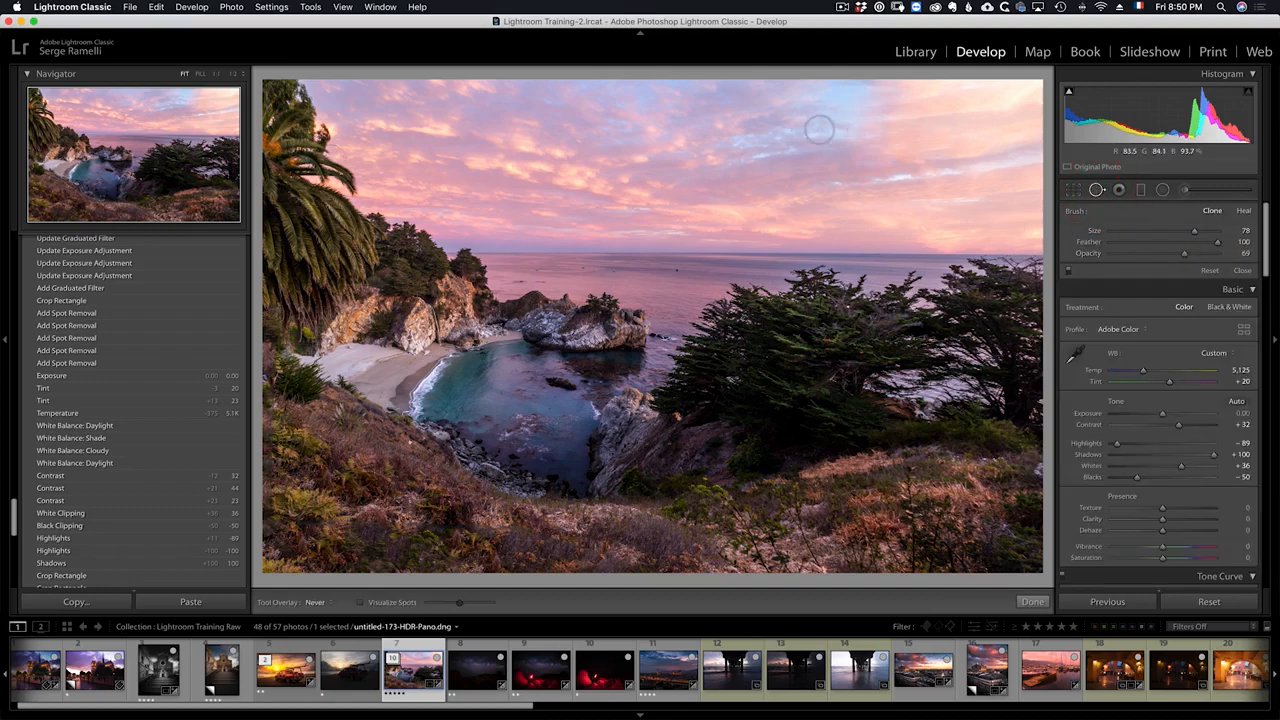
pyautogui.press('alt')
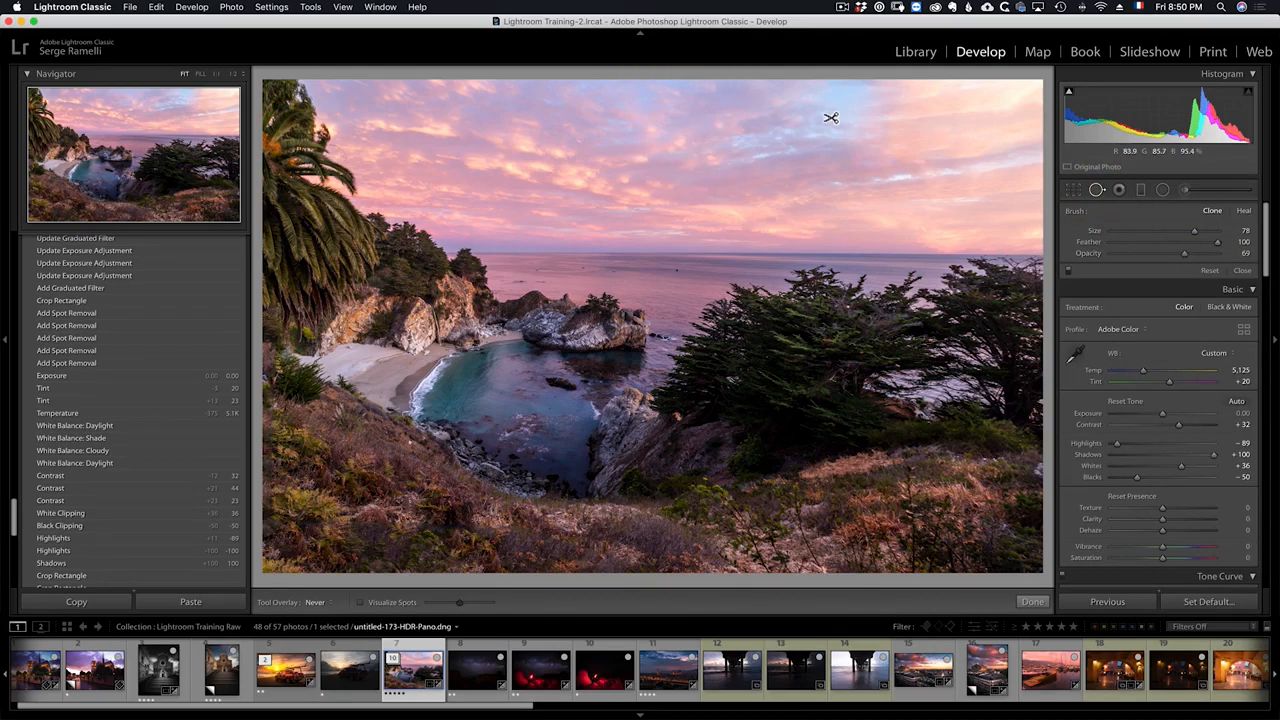
pyautogui.scroll(3, 641, 131)
pyautogui.keyDown('alt'); pyautogui.click(650, 121); pyautogui.keyUp('alt')
pyautogui.moveTo(846, 127)
pyautogui.mouseDown()
pyautogui.moveTo(888, 129)
pyautogui.moveTo(963, 97)
pyautogui.mouseUp()
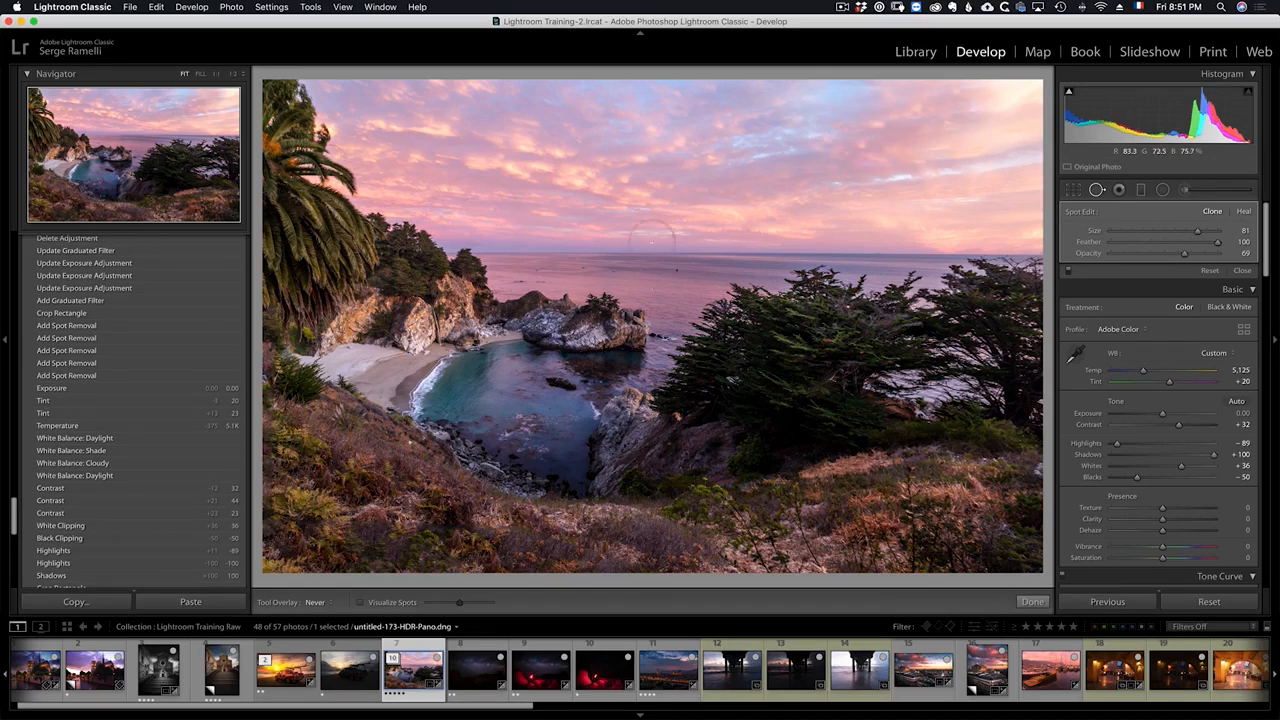
pyautogui.click(1242, 271)
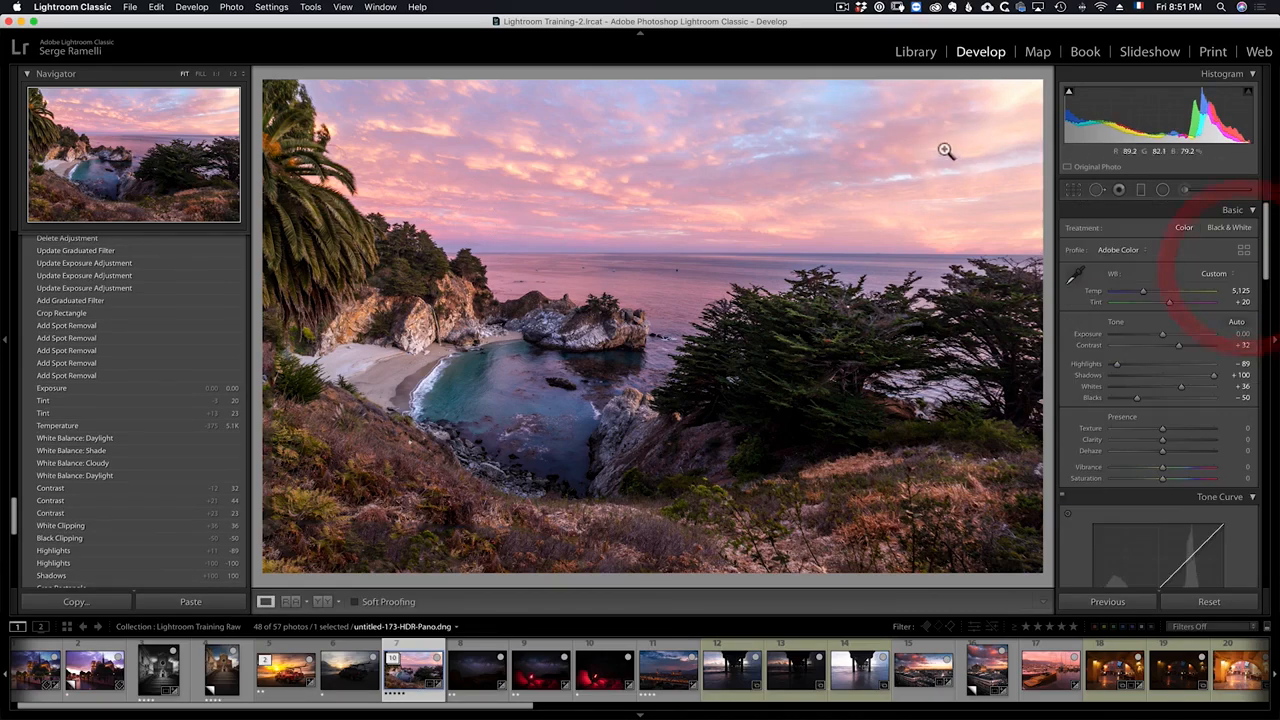
# Step: Draw a graduated filter from the top of the sky down to the horizon and set its Exposure to -1.09
pyautogui.click(1143, 192)
pyautogui.moveTo(745, 125); pyautogui.dragTo(737, 297)
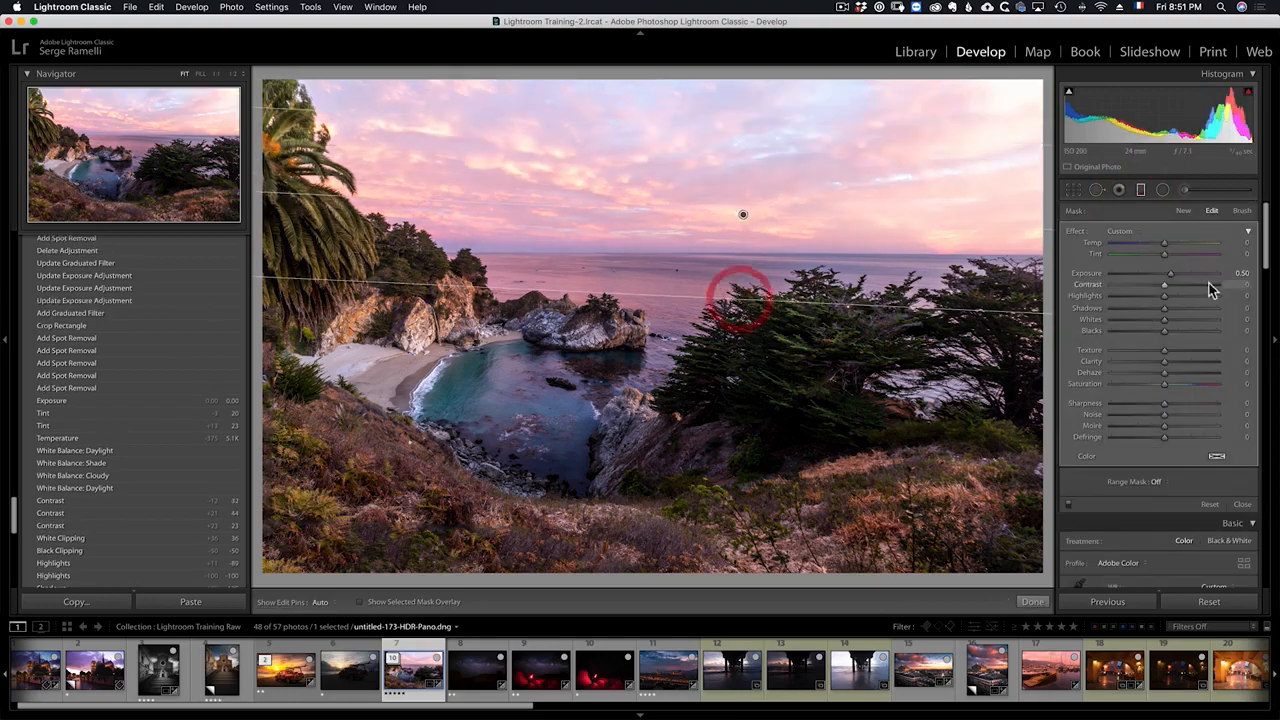
pyautogui.click(1158, 273)
pyautogui.moveTo(1158, 273); pyautogui.dragTo(1149, 273)
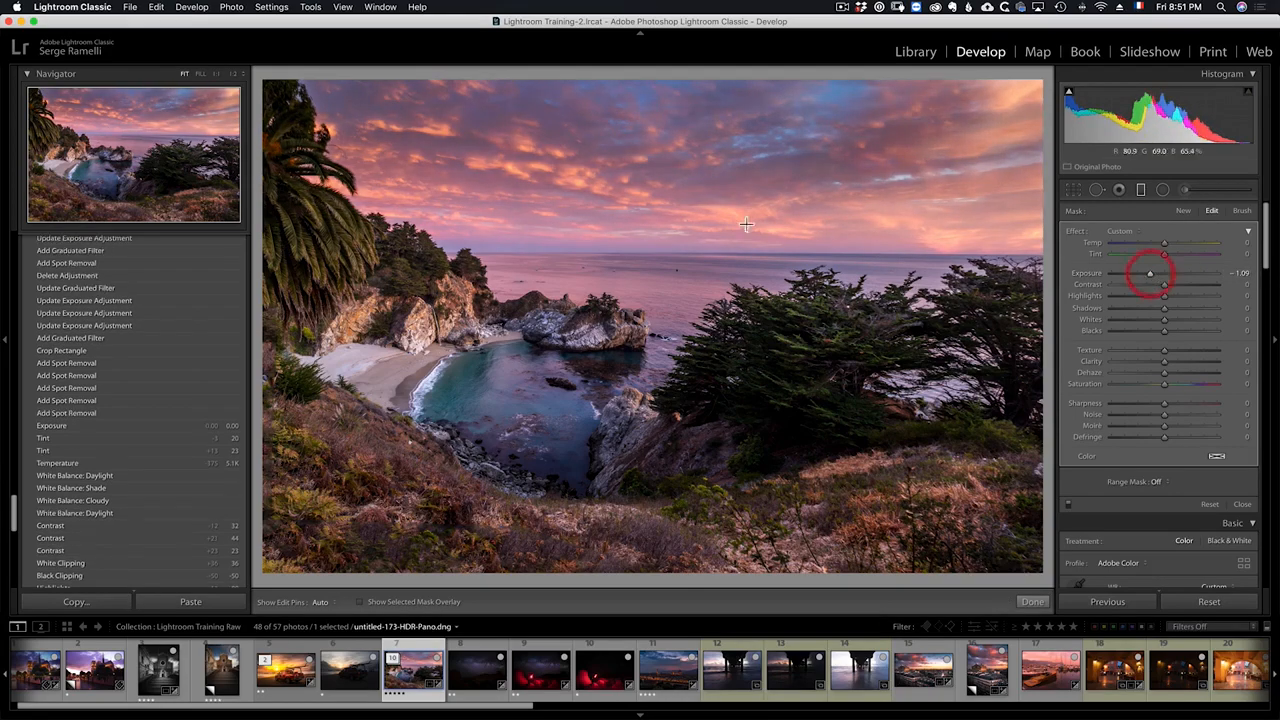
# Step: Shift the sky graduated filter slightly lower, then add a second -1.09 graduated filter darkening the bottom-left foreground
pyautogui.moveTo(741, 163); pyautogui.dragTo(741, 189)
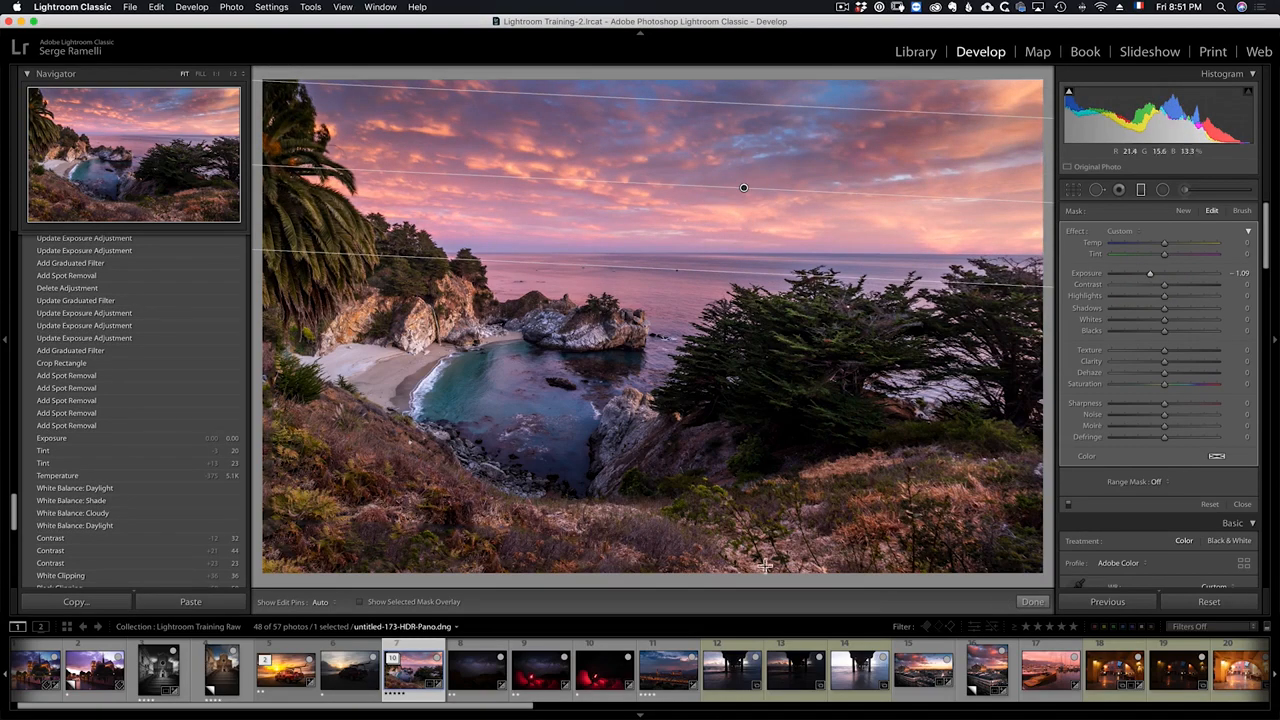
pyautogui.moveTo(826, 523); pyautogui.dragTo(777, 380)
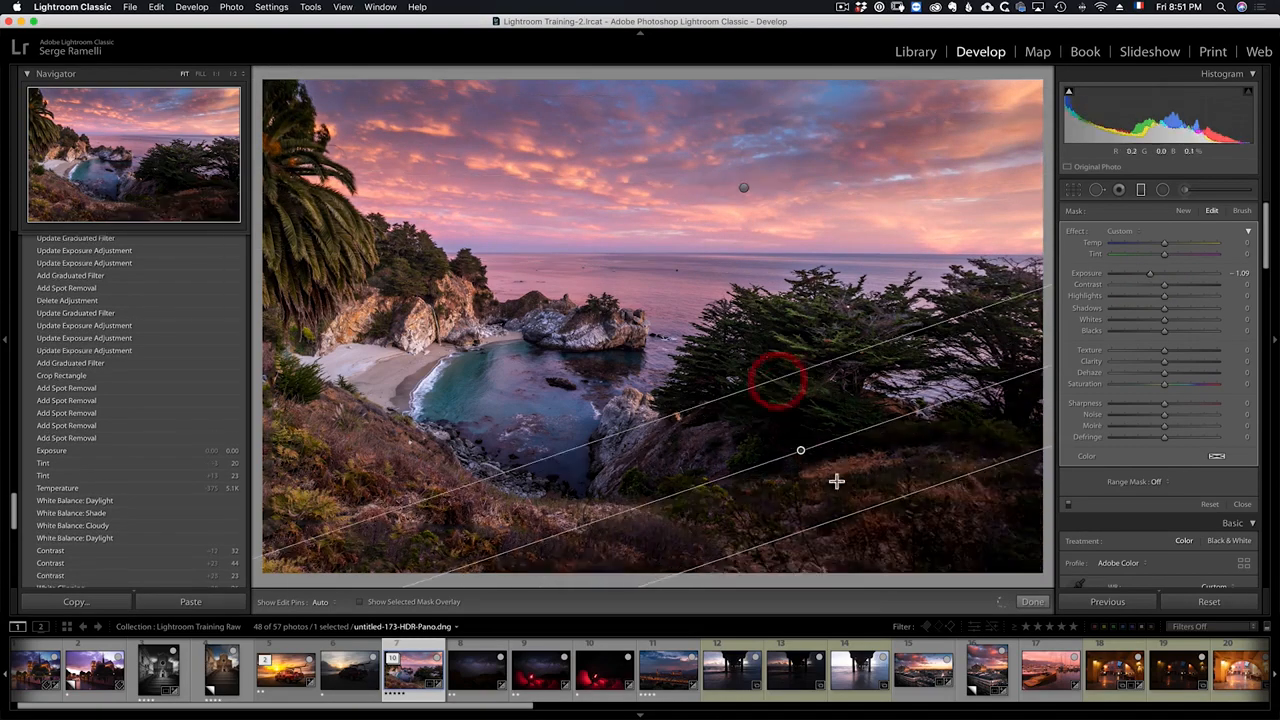
pyautogui.moveTo(800, 451); pyautogui.dragTo(866, 523)
pyautogui.moveTo(475, 530); pyautogui.dragTo(597, 344)
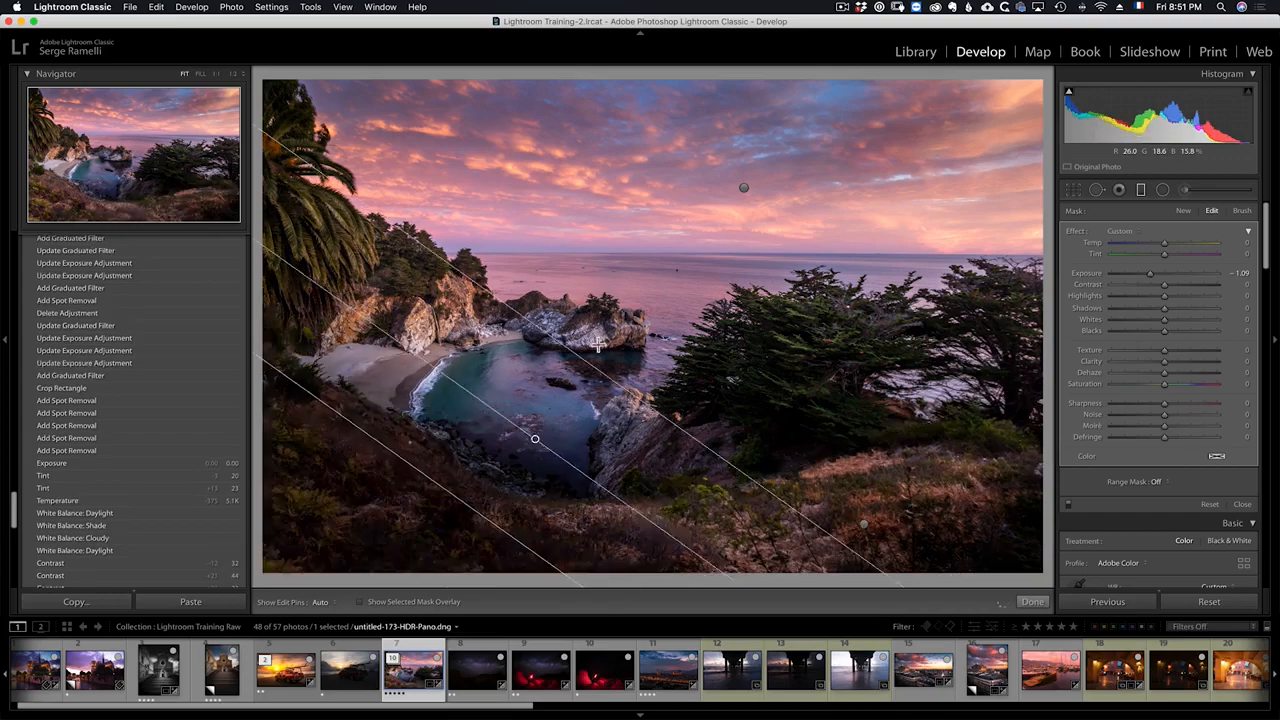
pyautogui.moveTo(533, 432); pyautogui.dragTo(403, 503)
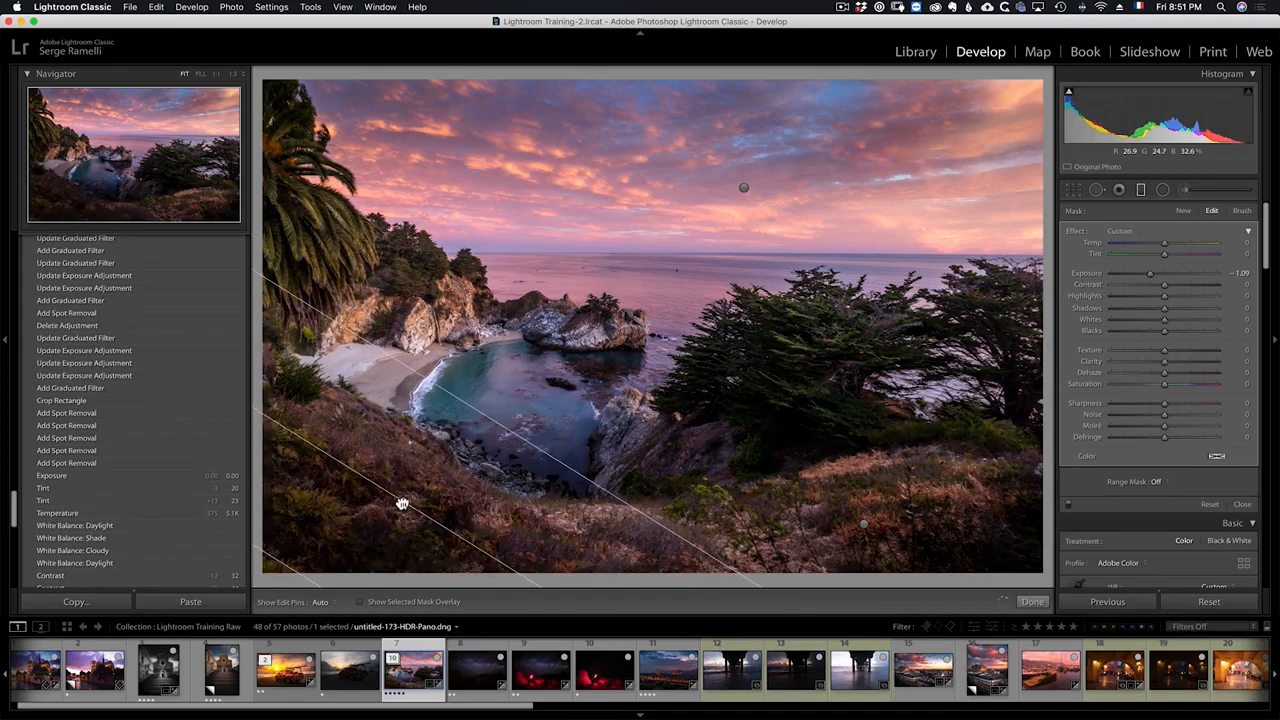
pyautogui.click(1032, 602)
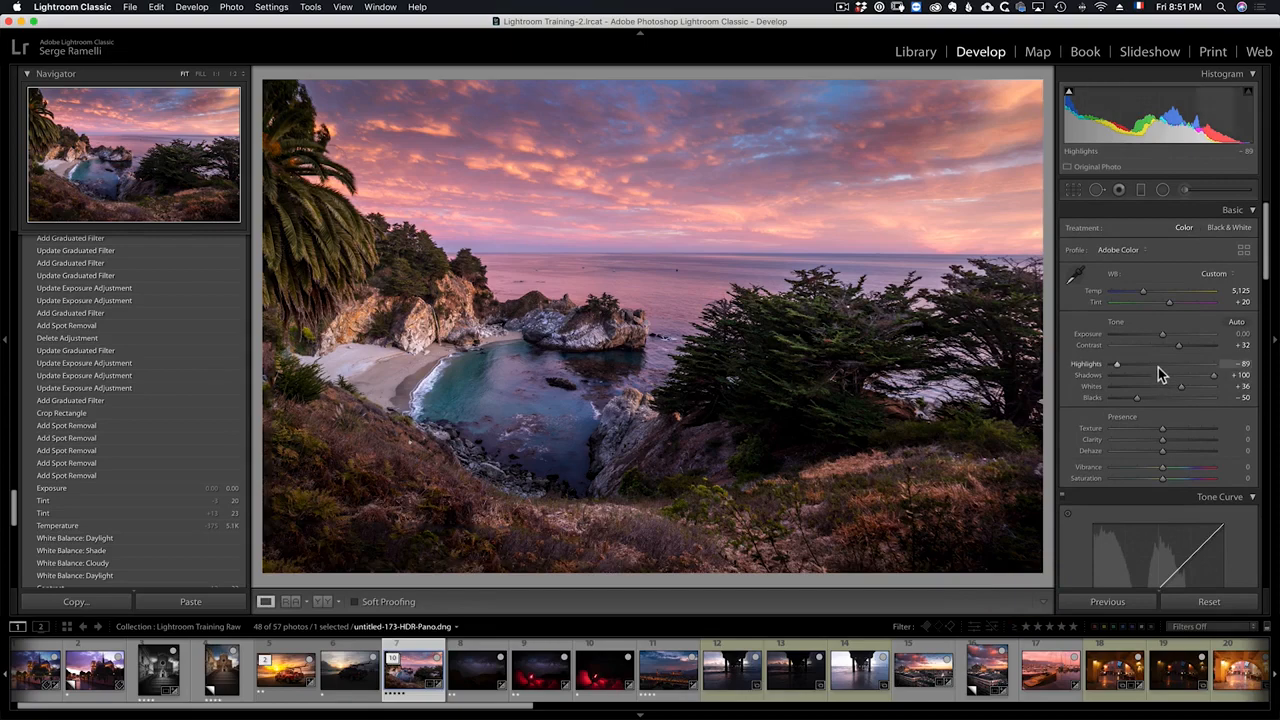
# Step: Draw a radial filter around the sunset glow in the upper-right sky and set its Temp to 19 and Exposure to 0.87
pyautogui.click(1164, 191)
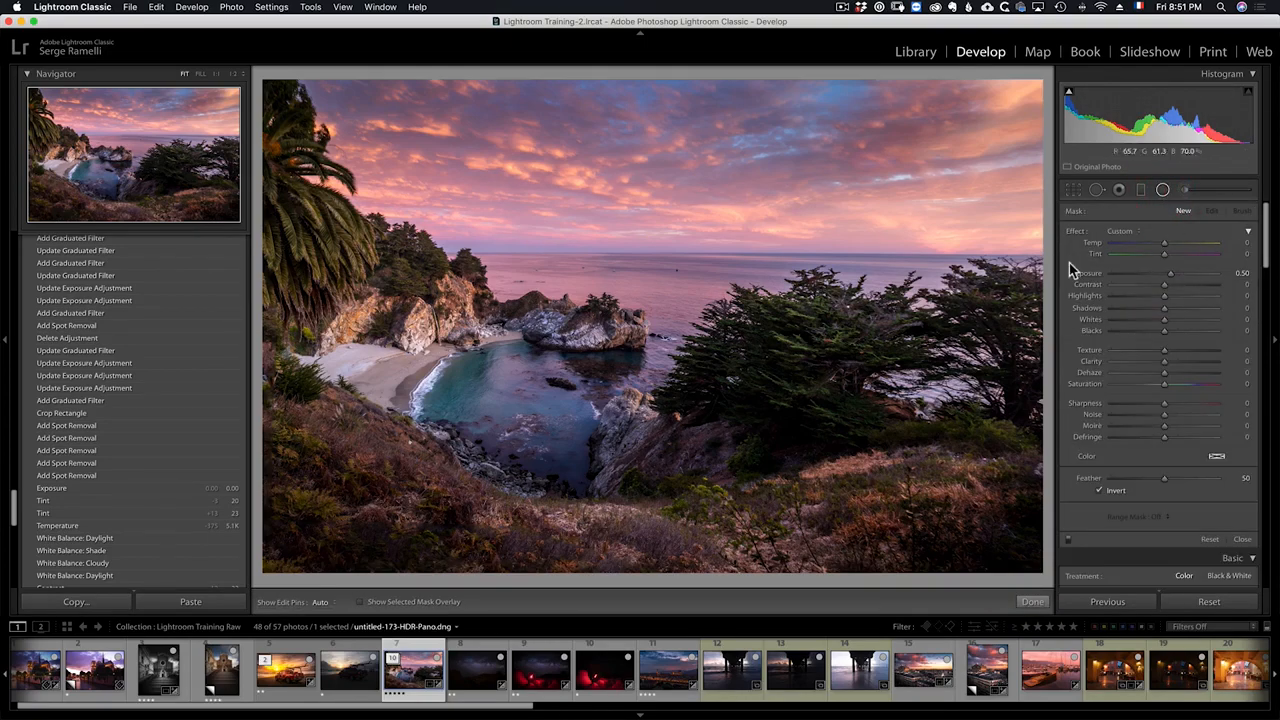
pyautogui.moveTo(887, 220)
pyautogui.mouseDown()
pyautogui.moveTo(1040, 283)
pyautogui.moveTo(1115, 332)
pyautogui.mouseUp()
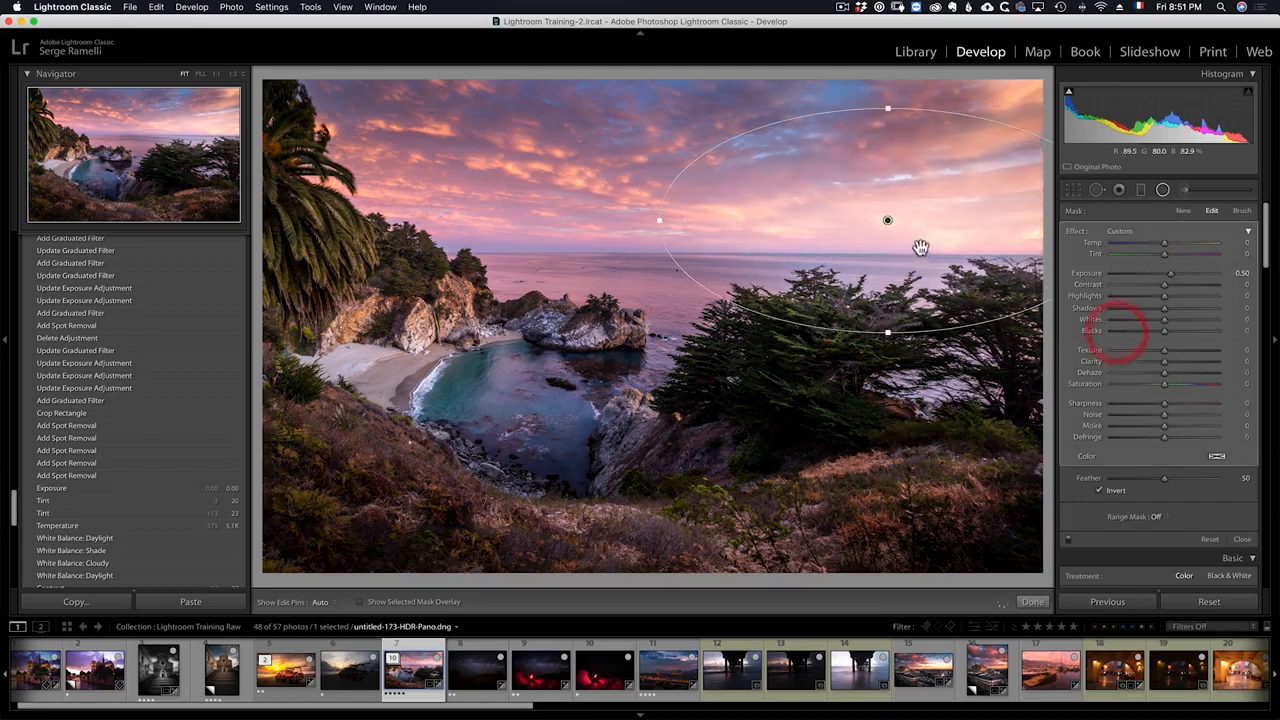
pyautogui.doubleClick(1079, 238)
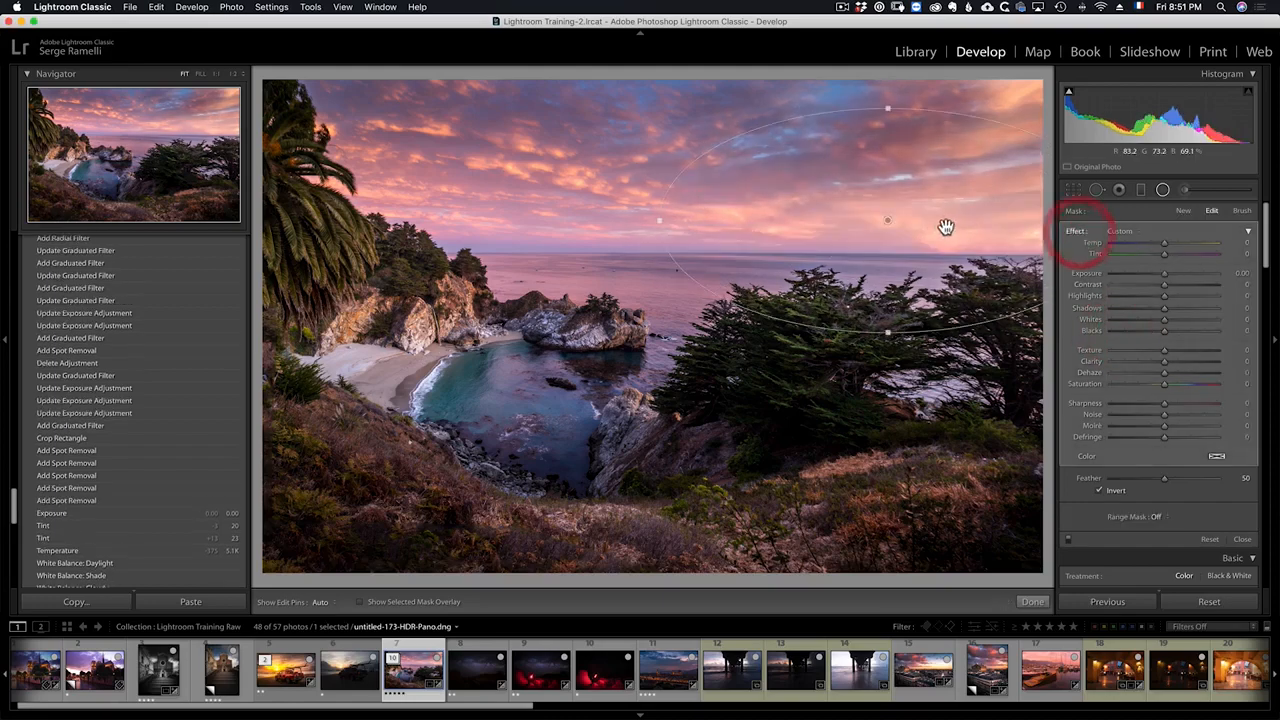
pyautogui.moveTo(880, 220); pyautogui.dragTo(1008, 252)
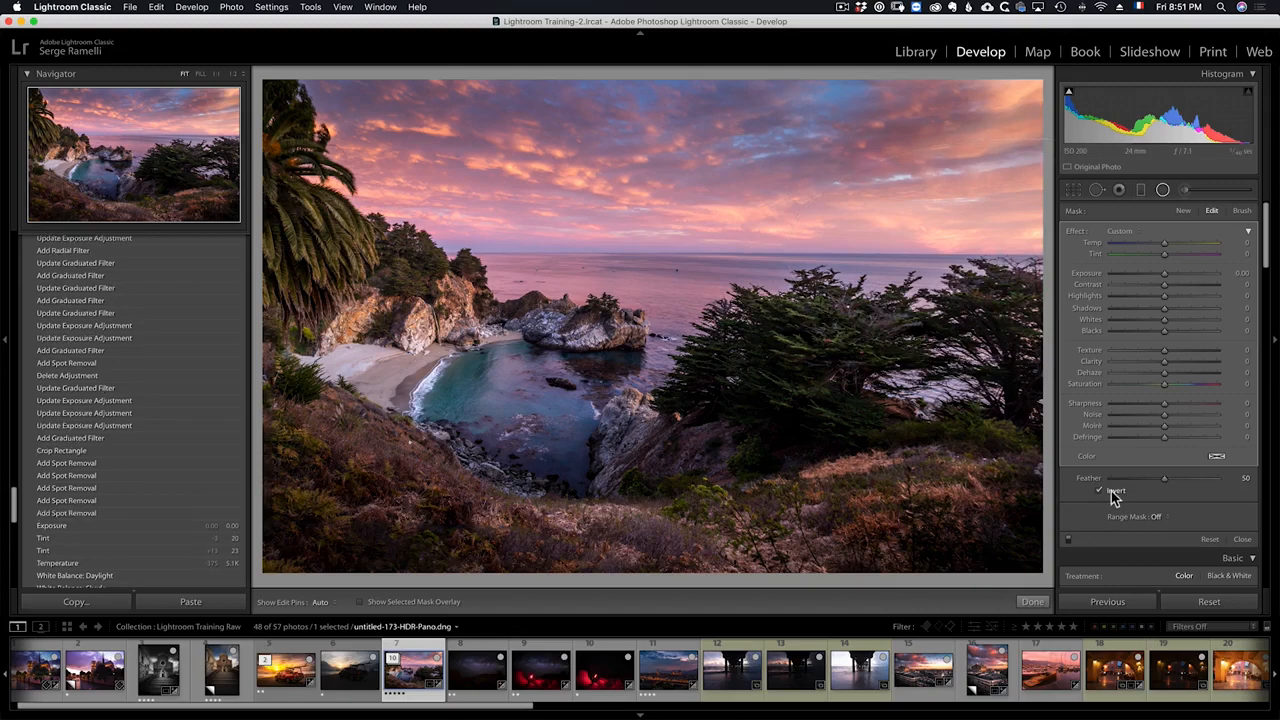
pyautogui.moveTo(1172, 283); pyautogui.dragTo(1176, 277)
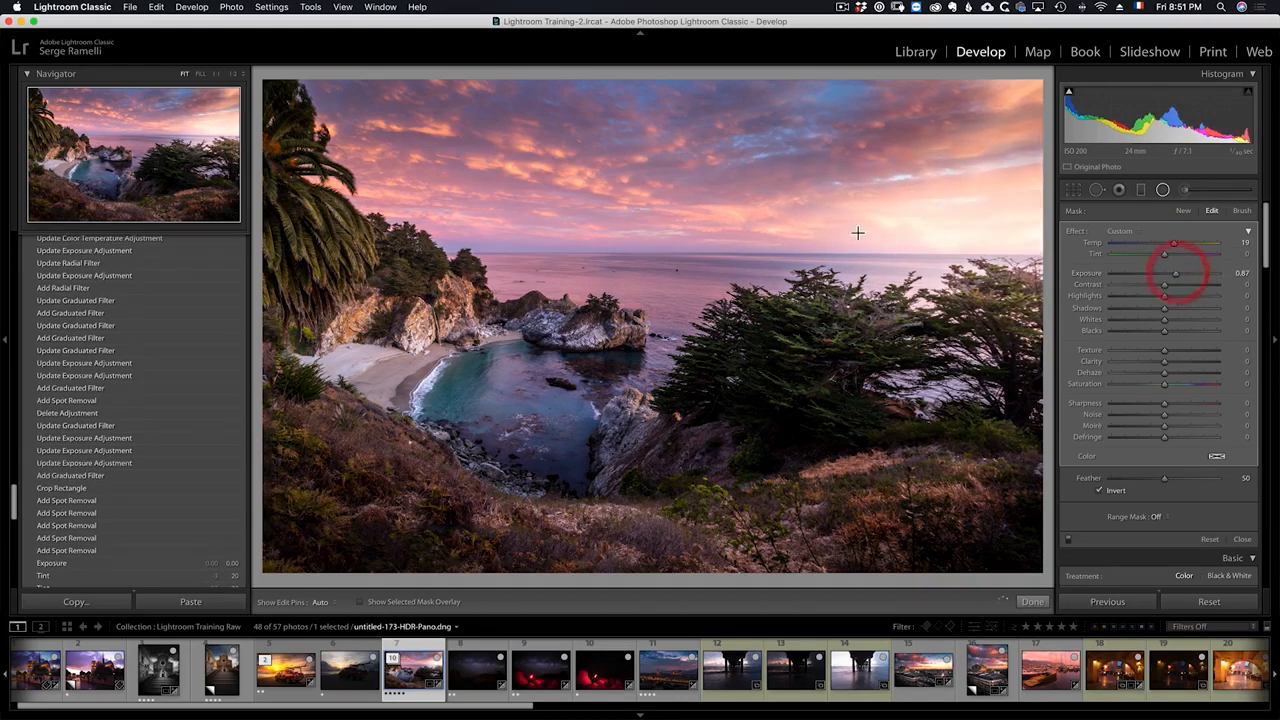
# Step: Widen the radial filter, set its Feather to 100 and move it toward the upper-right corner
pyautogui.moveTo(779, 253); pyautogui.dragTo(679, 251)
pyautogui.moveTo(833, 254); pyautogui.dragTo(949, 252)
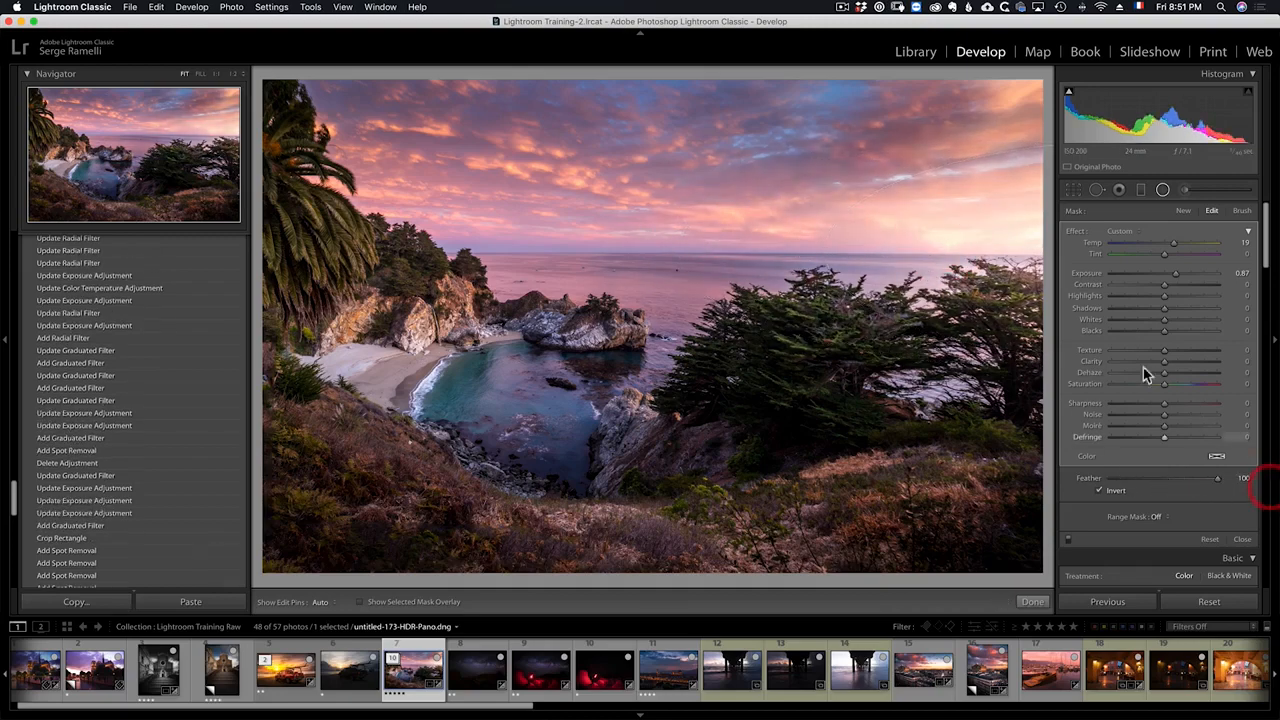
pyautogui.moveTo(873, 239); pyautogui.dragTo(931, 205)
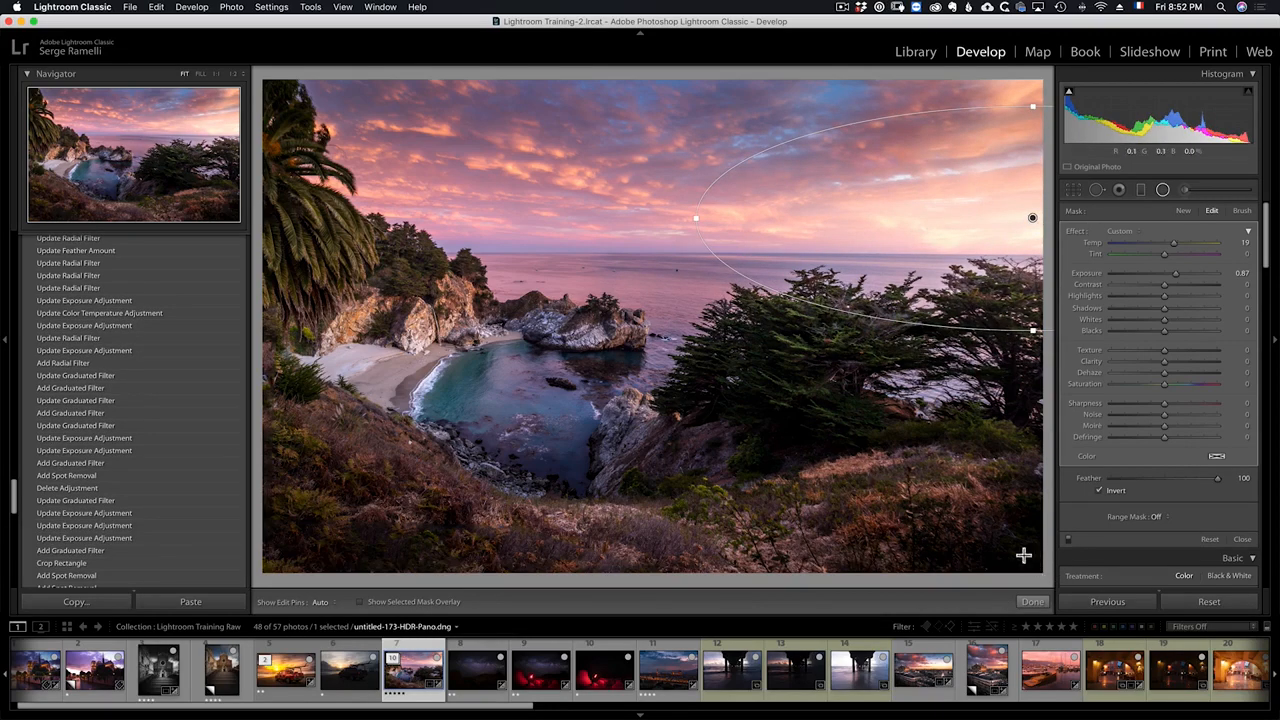
pyautogui.click(1032, 601)
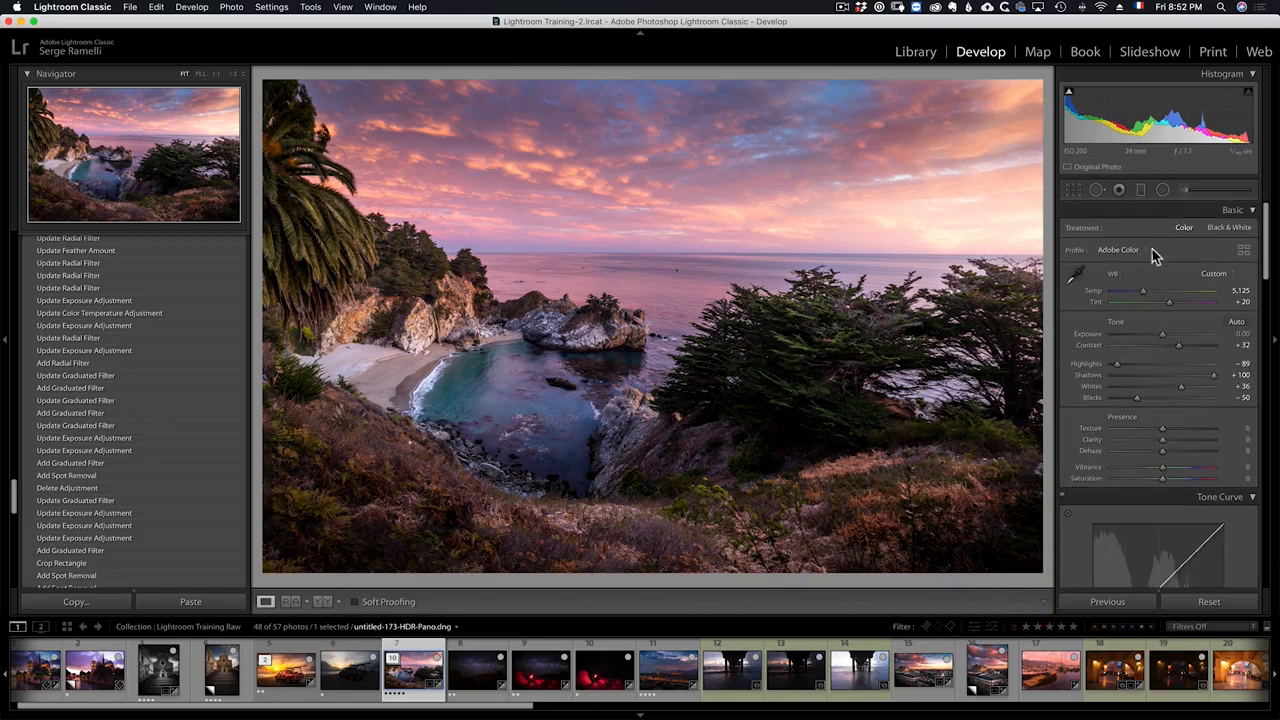
# Step: Switch to the Adjustment Brush at Exposure 0.47 and paint over the cove beside the beach
pyautogui.click(1189, 190)
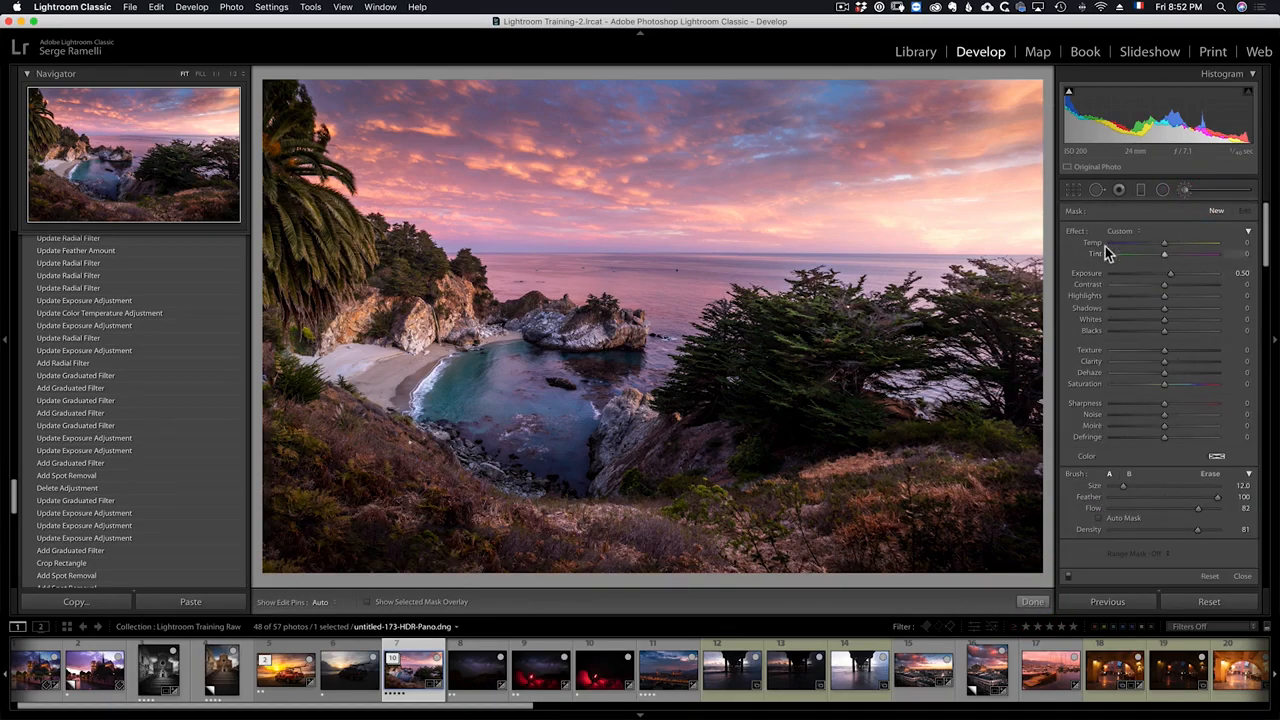
pyautogui.doubleClick(1080, 232)
pyautogui.press('h')
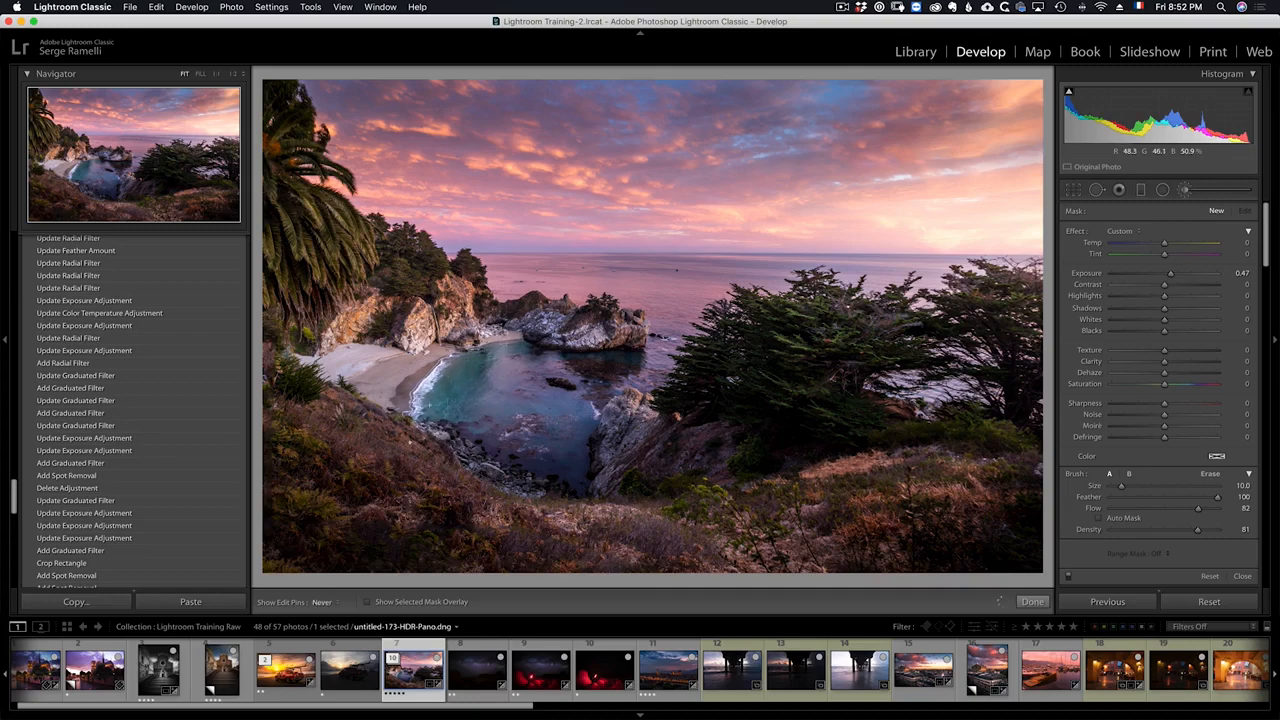
pyautogui.moveTo(436, 403); pyautogui.dragTo(430, 350)
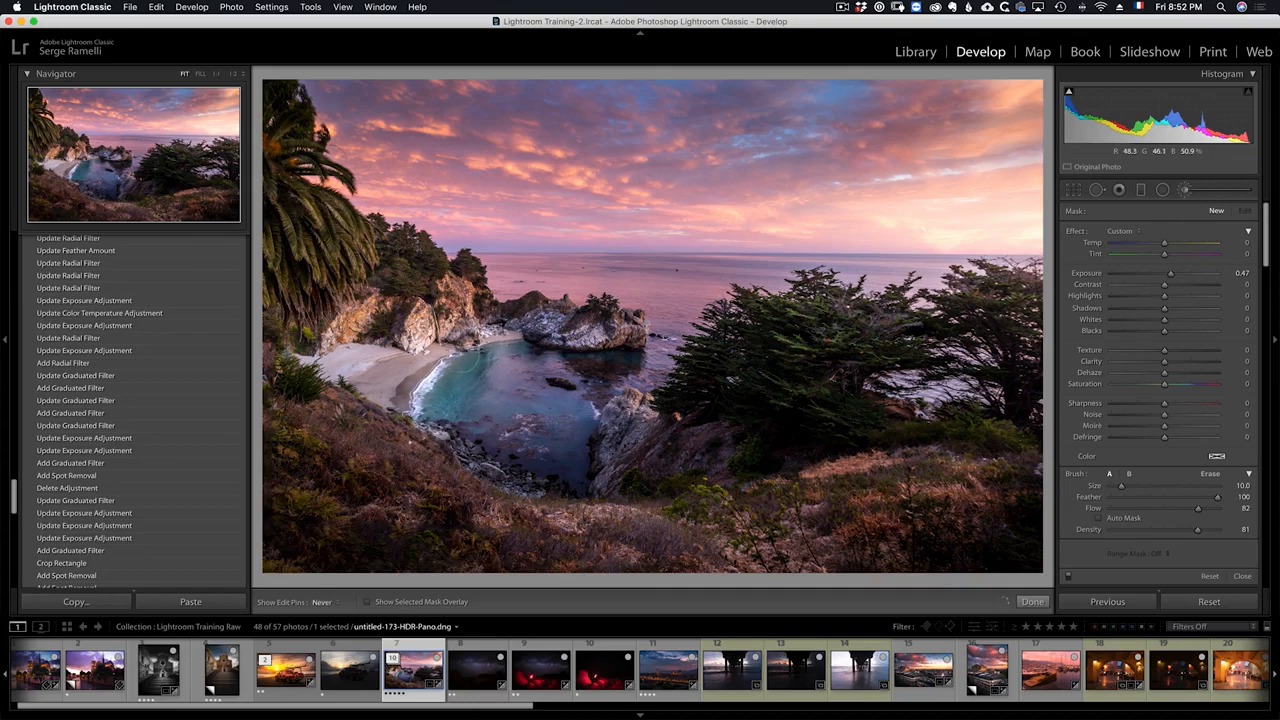
pyautogui.moveTo(464, 401); pyautogui.dragTo(480, 415)
# Step: Zoom to 1:1 on the cove and paint brush strokes over the water with brush size 8
pyautogui.scroll(-3, 500, 420)
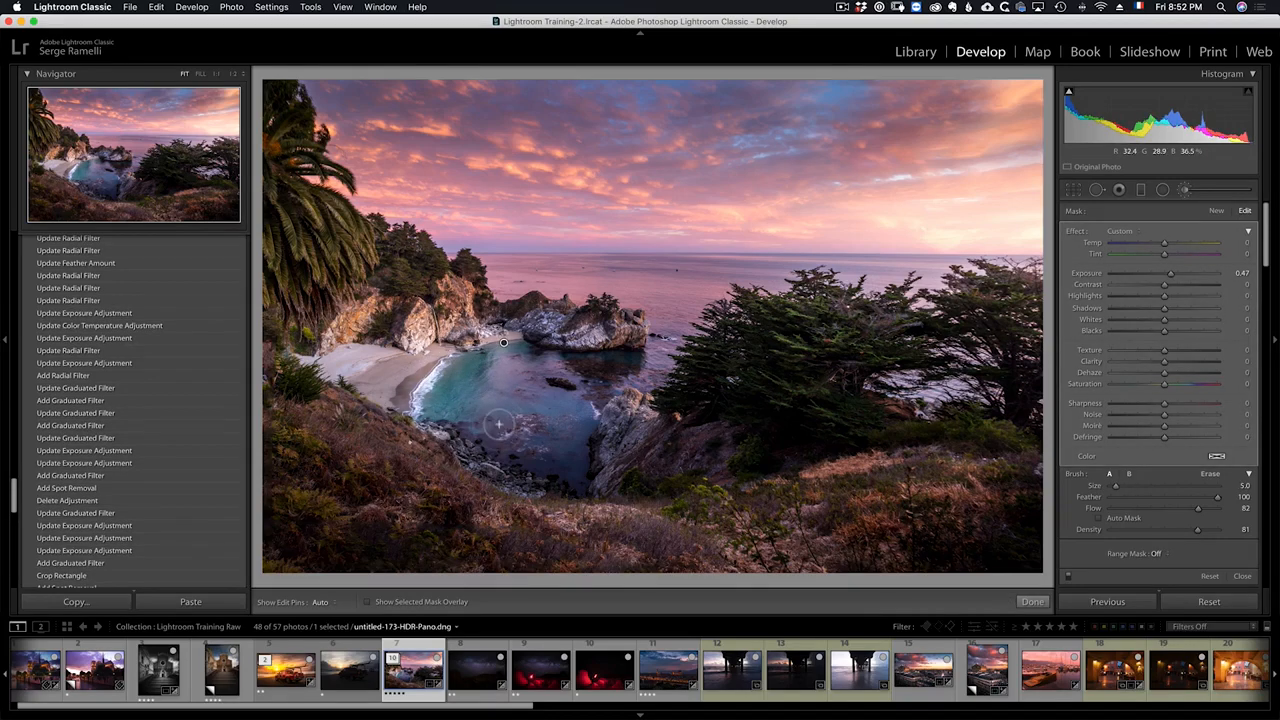
pyautogui.press('space')
pyautogui.click(498, 424)
pyautogui.scroll(3, 498, 425)
pyautogui.moveTo(507, 455)
pyautogui.mouseDown()
pyautogui.moveTo(565, 428)
pyautogui.moveTo(690, 405)
pyautogui.moveTo(640, 425)
pyautogui.mouseUp()
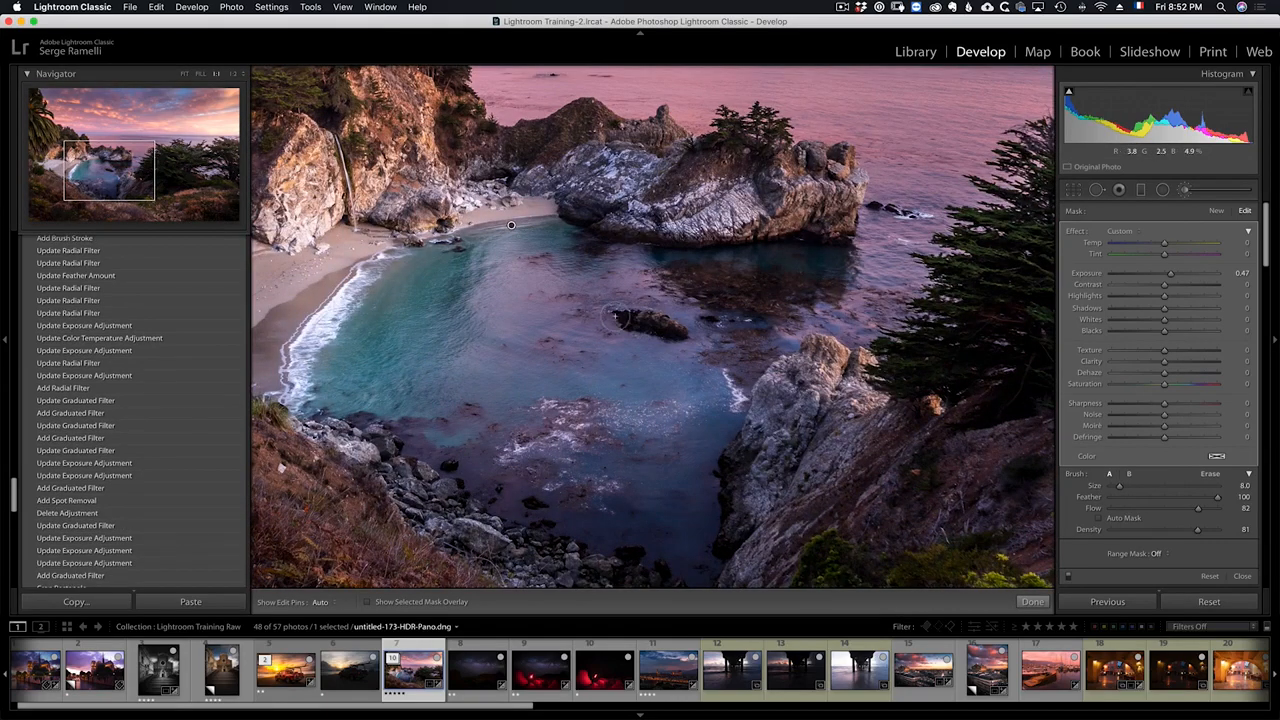
pyautogui.moveTo(578, 484)
pyautogui.mouseDown()
pyautogui.moveTo(550, 470)
pyautogui.moveTo(658, 432)
pyautogui.mouseUp()
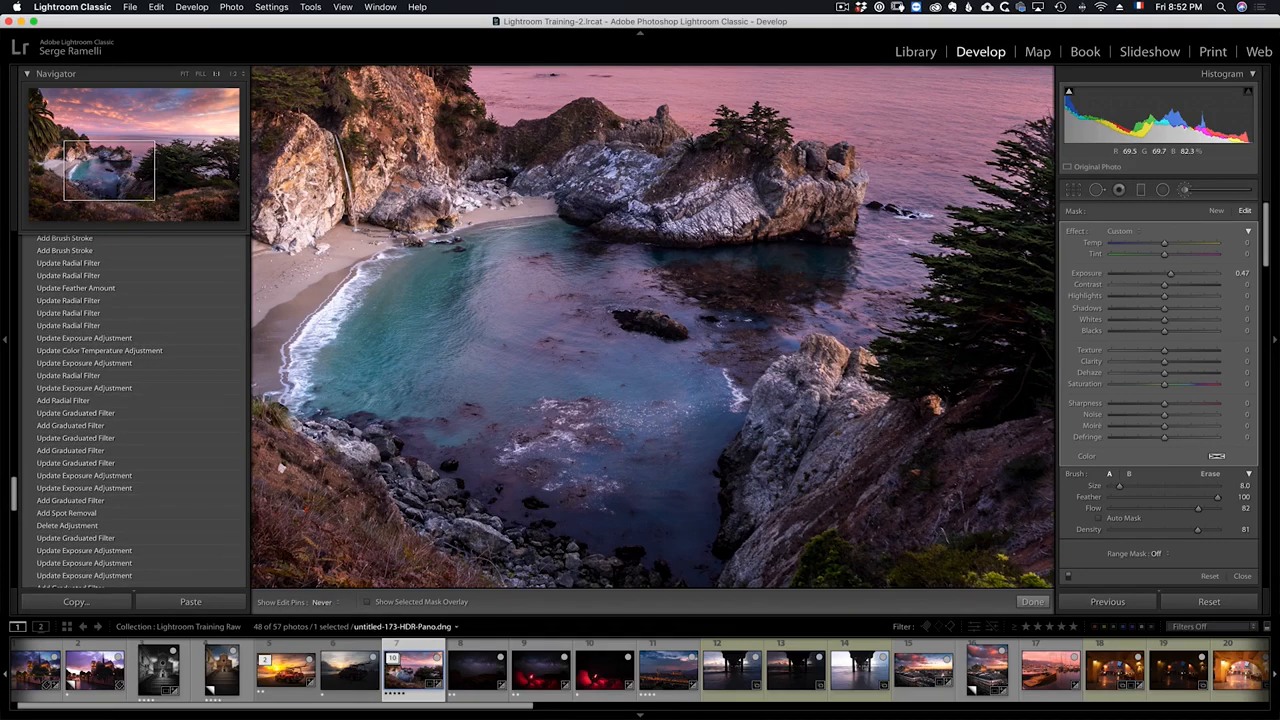
# Step: Paint another stroke along the beach edge of the water and close the Adjustment Brush
pyautogui.moveTo(565, 214); pyautogui.dragTo(772, 188)
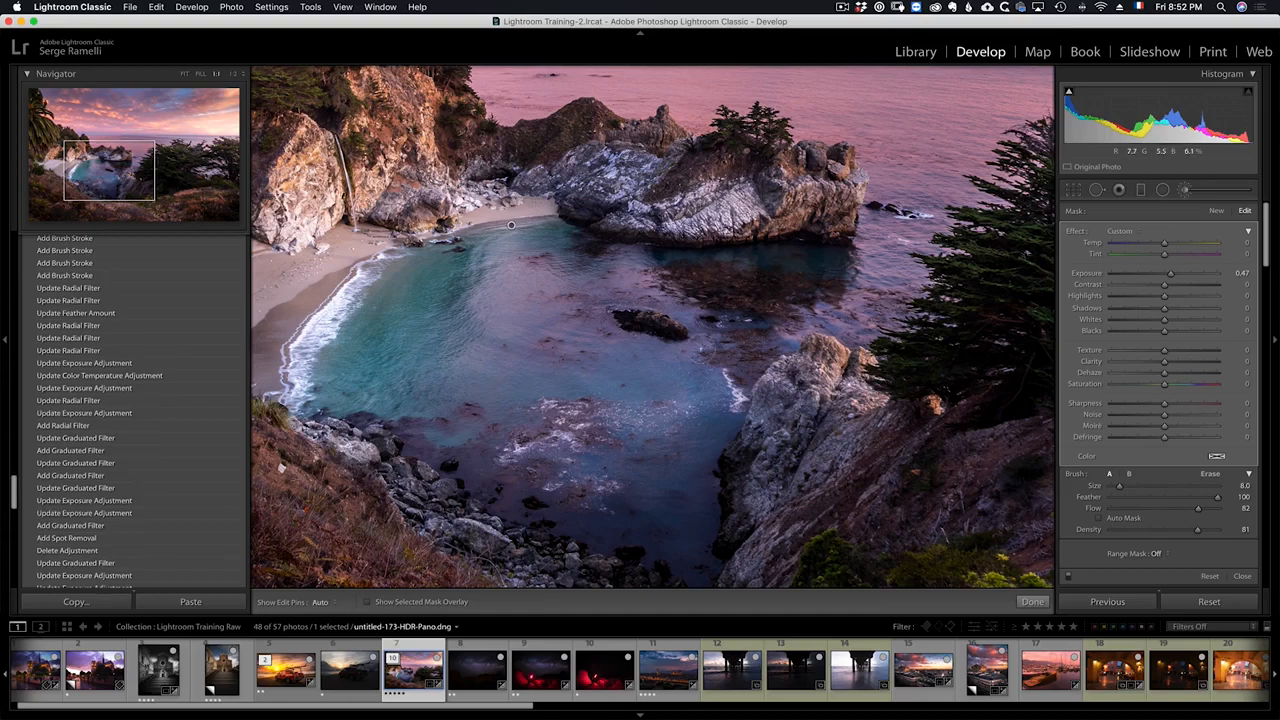
pyautogui.click(564, 354)
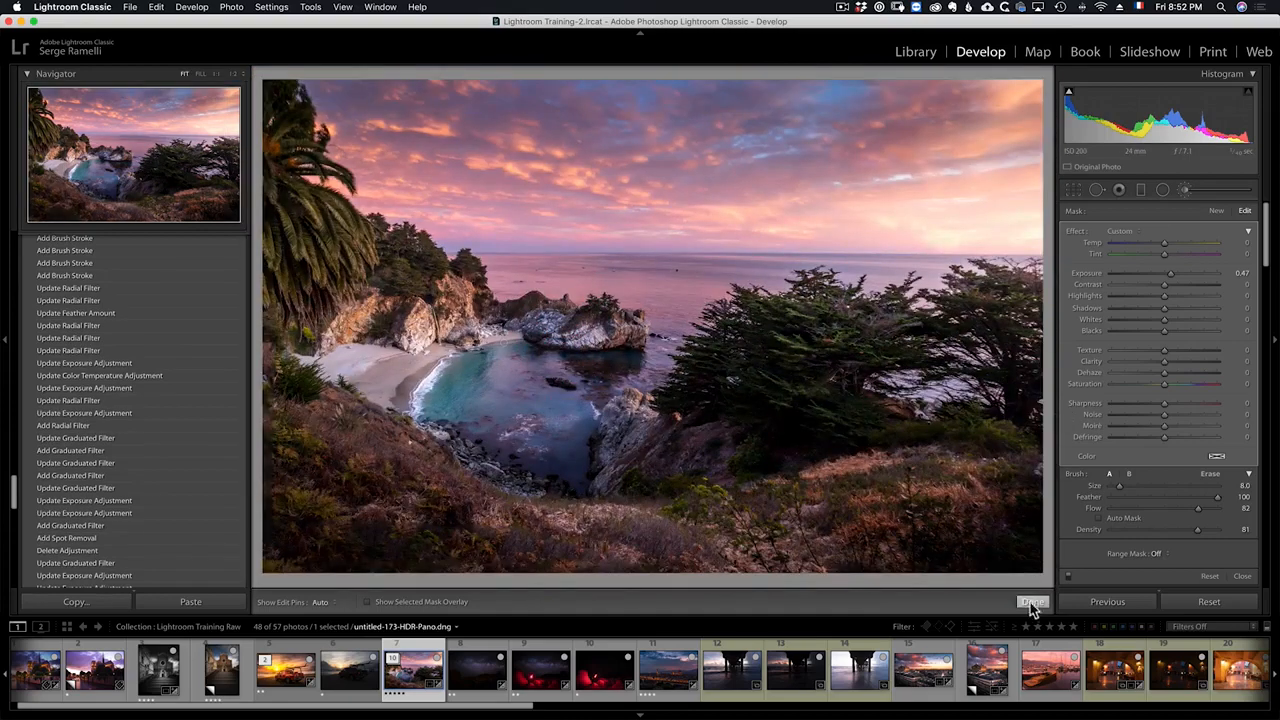
pyautogui.click(1032, 601)
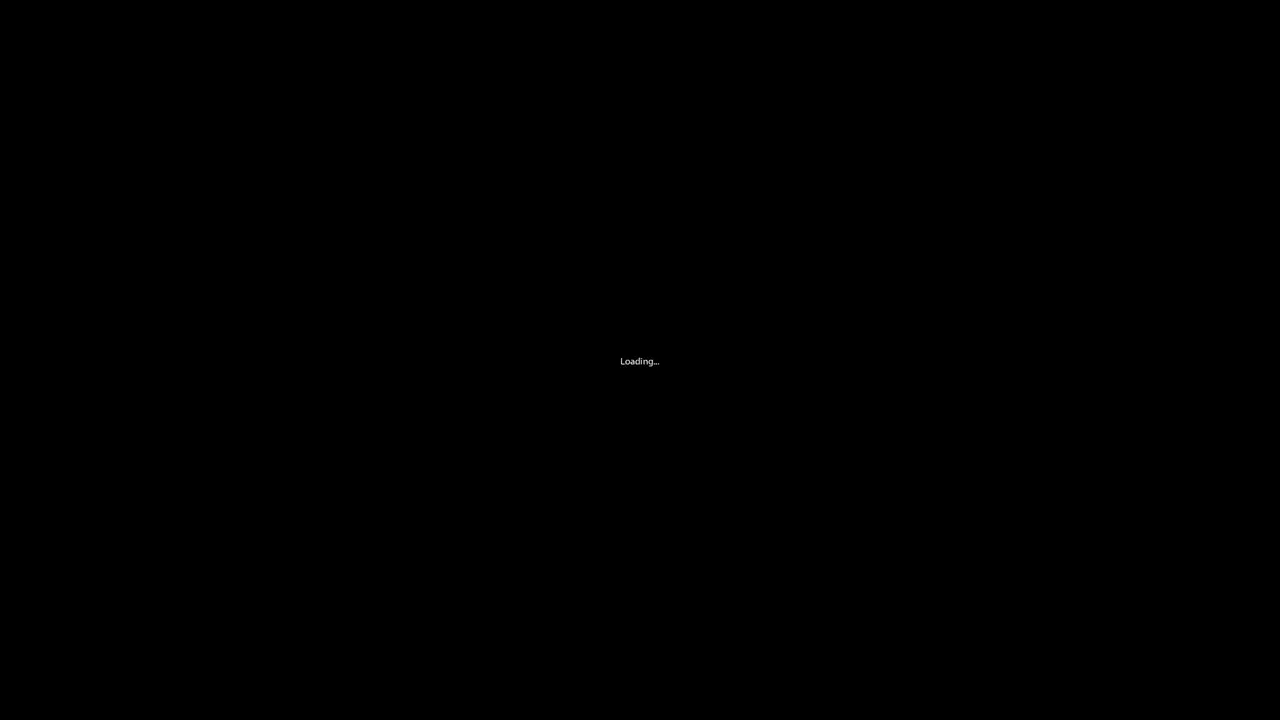